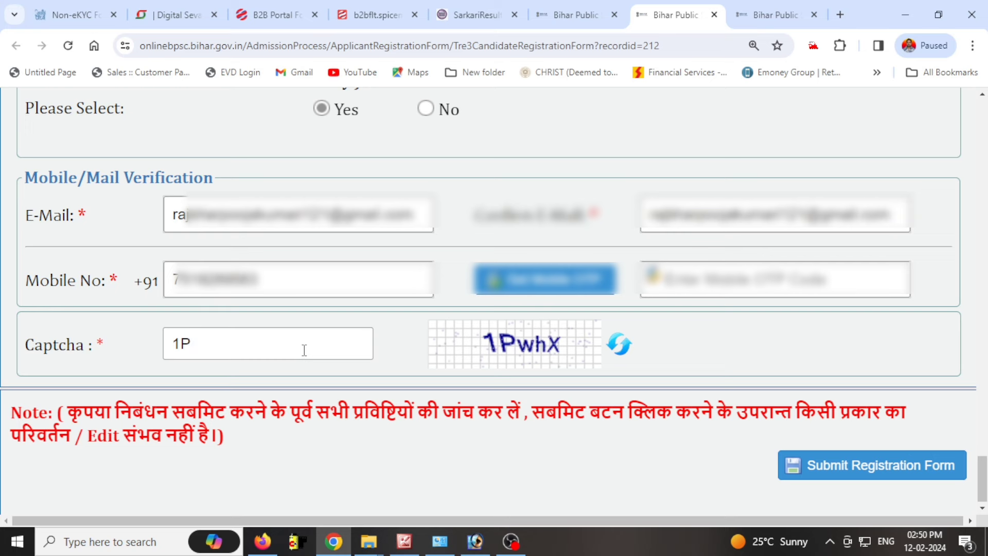
# - Enter the captcha and mobile OTP, then submit the registration form and confirm with Yes
pyautogui.write('whX')
pyautogui.click(545, 278)
pyautogui.click(487, 350)
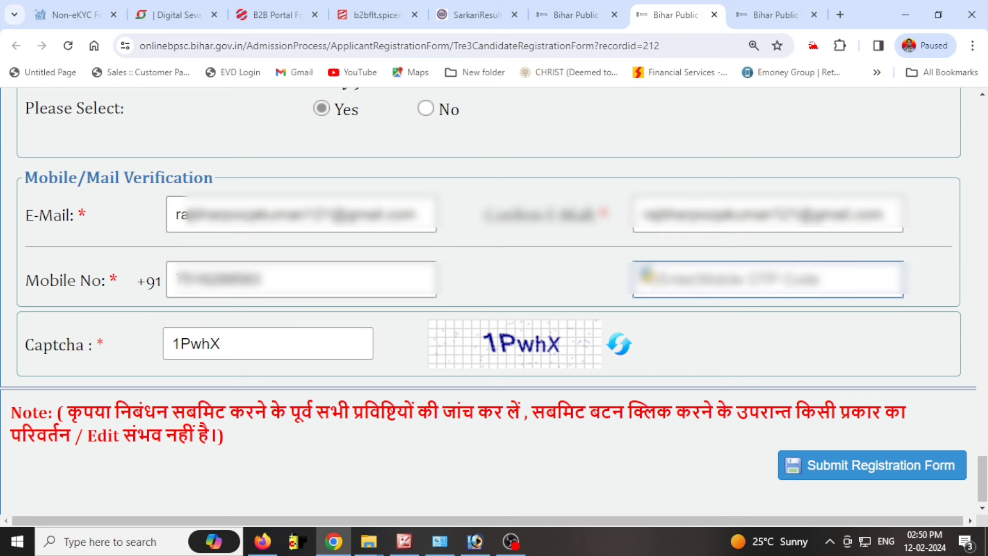
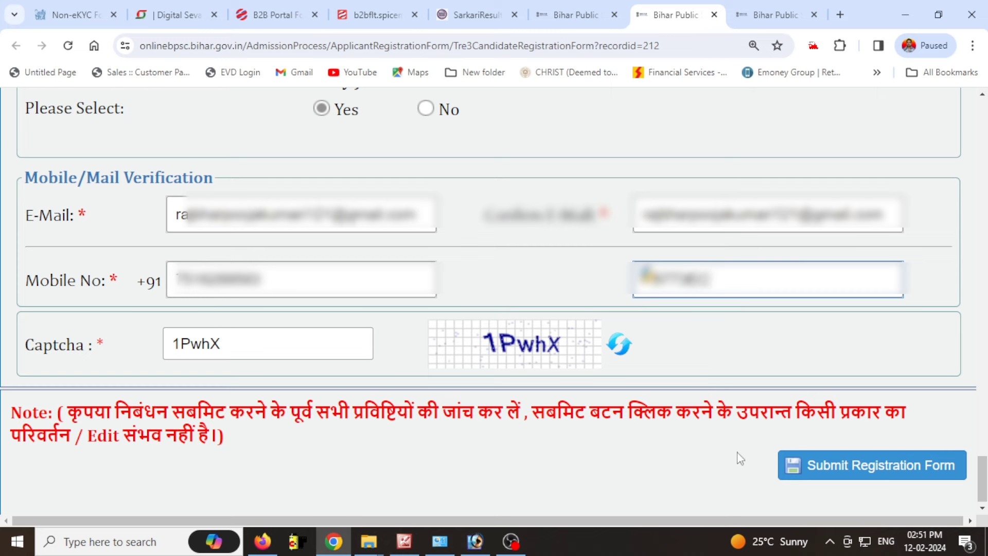
pyautogui.click(894, 471)
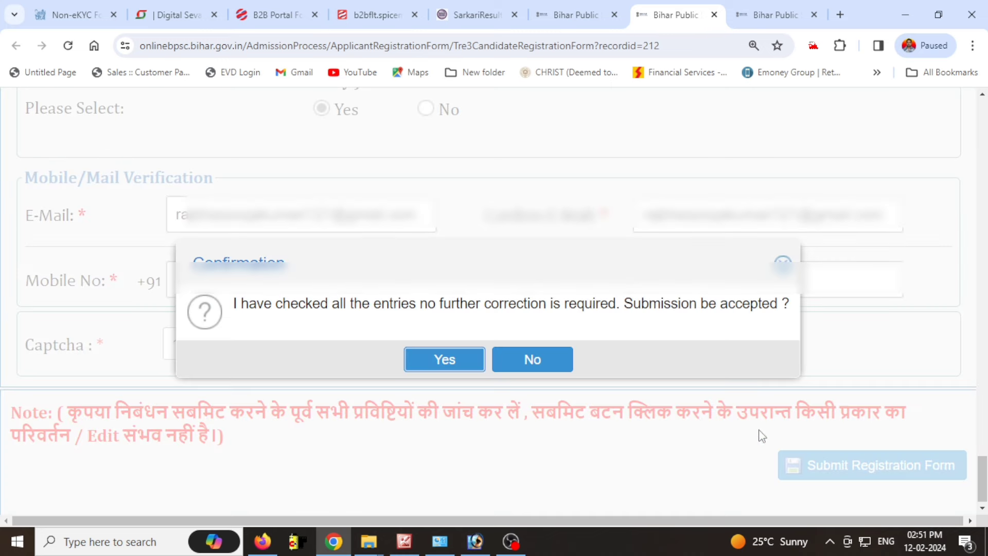
pyautogui.click(446, 360)
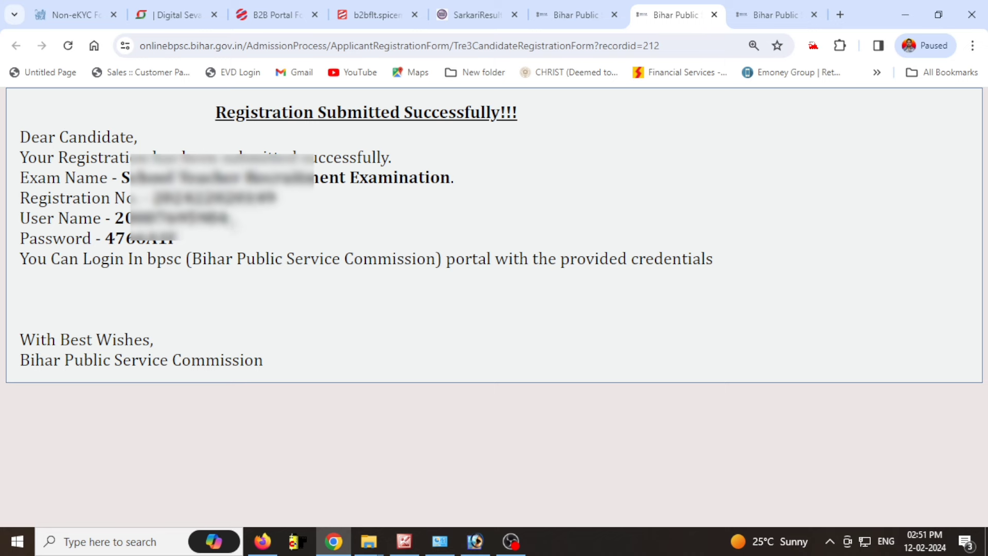
# - Copy the new user name and log in to the BPSC portal with the issued credentials
pyautogui.moveTo(229, 221); pyautogui.dragTo(120, 218)
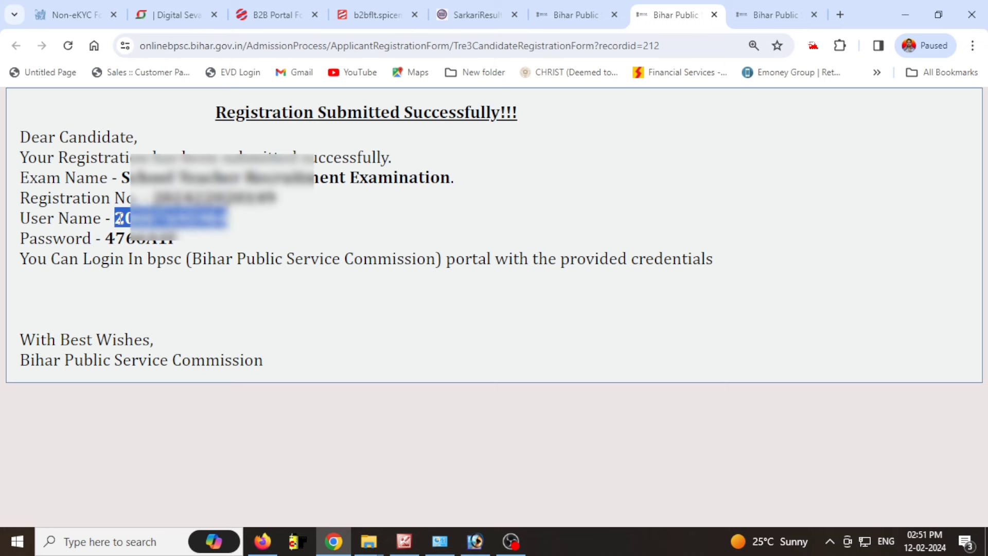
pyautogui.click(577, 13)
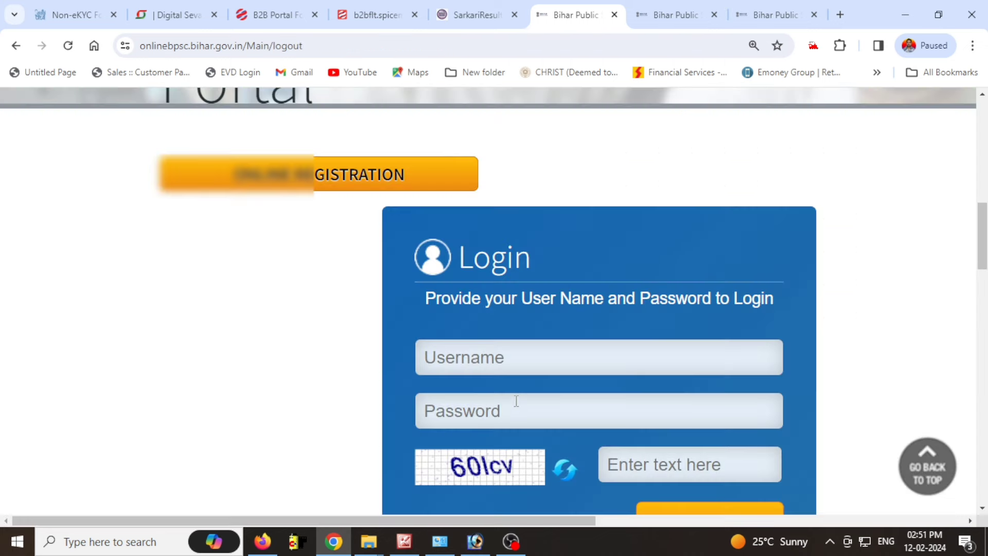
pyautogui.click(93, 45)
pyautogui.hotkey('alt', 'Left')
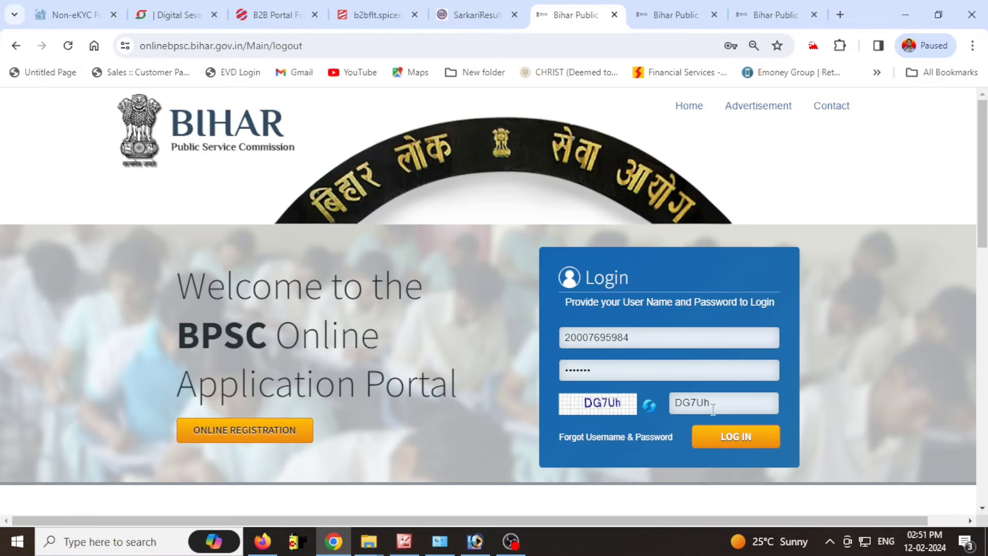
pyautogui.click(735, 441)
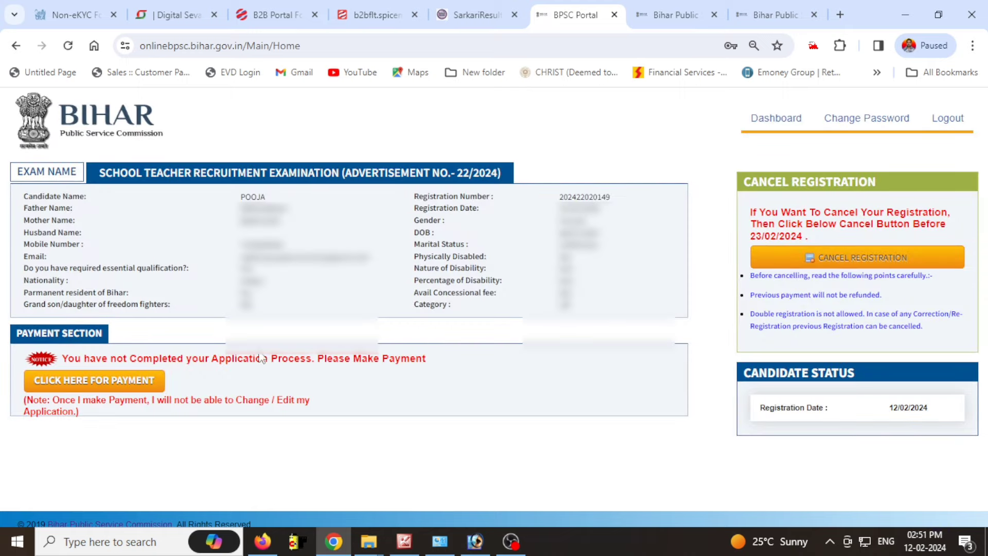
# - Start the 750 fee payment and choose Other Debit Cards to reach the 752.33 INR card form
pyautogui.click(90, 383)
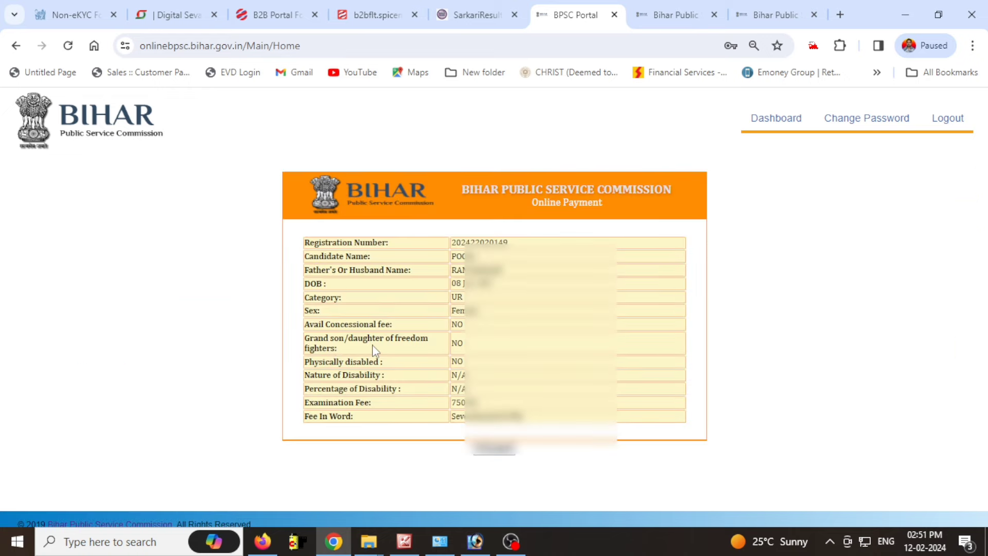
pyautogui.hotkey('ctrl', '+')
pyautogui.scroll(-1, 461, 322)
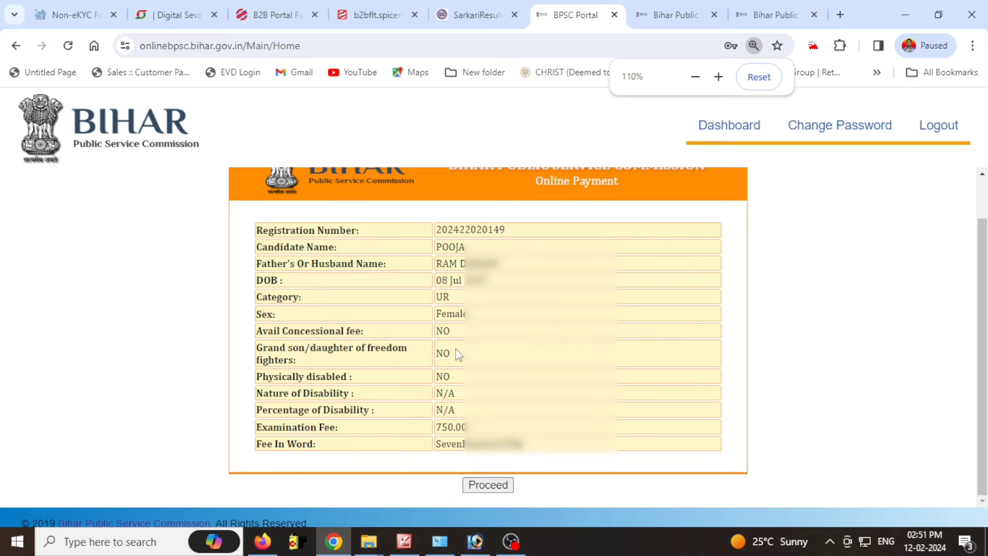
pyautogui.click(487, 485)
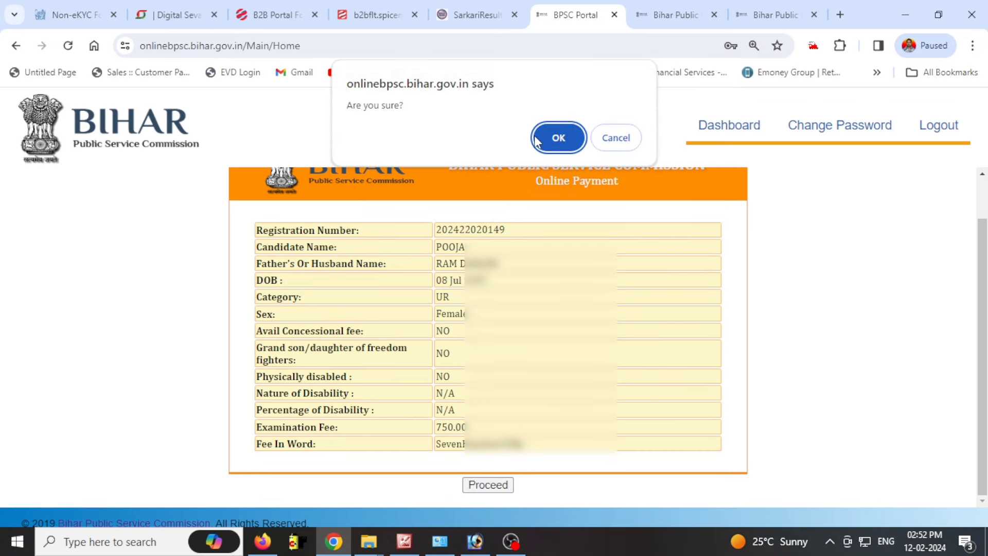
pyautogui.click(550, 138)
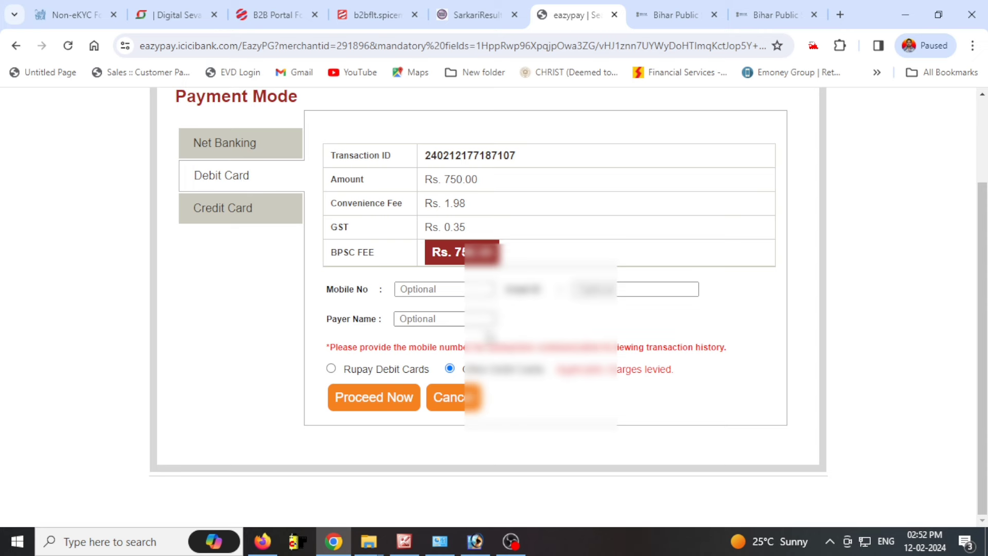
pyautogui.click(393, 399)
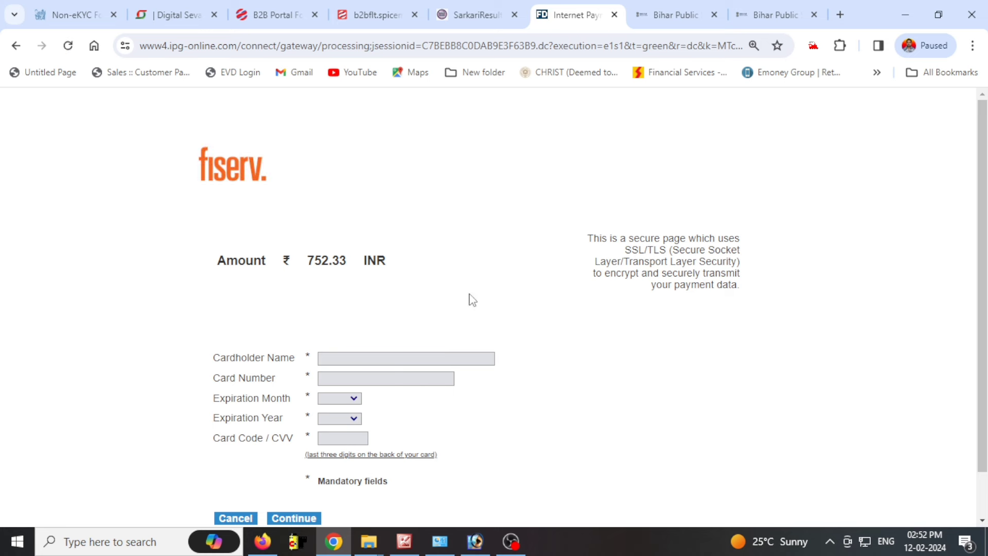
# - Fill in the saved card's number, expiry month and year, and CVV, then continue
pyautogui.click(366, 357)
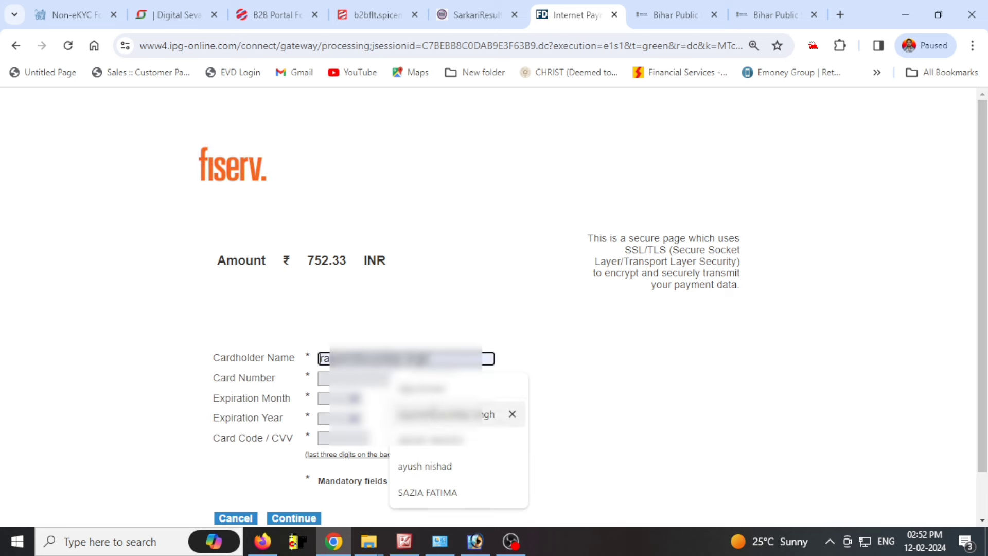
pyautogui.click(422, 389)
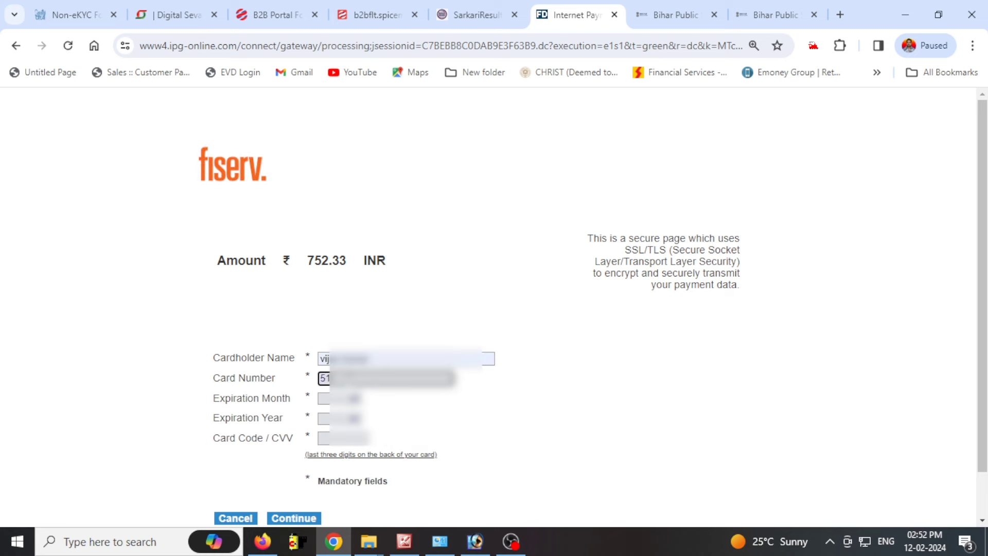
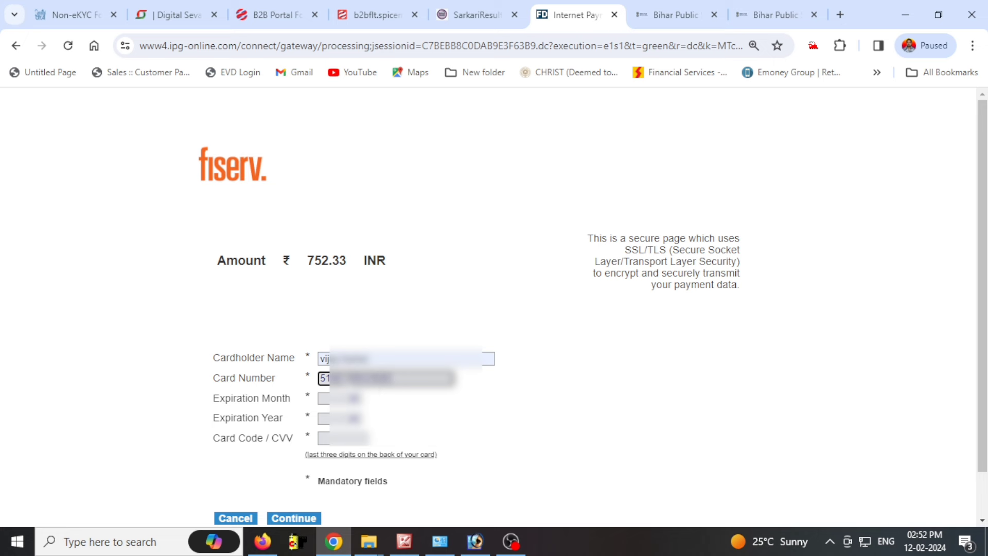
pyautogui.press('Tab')
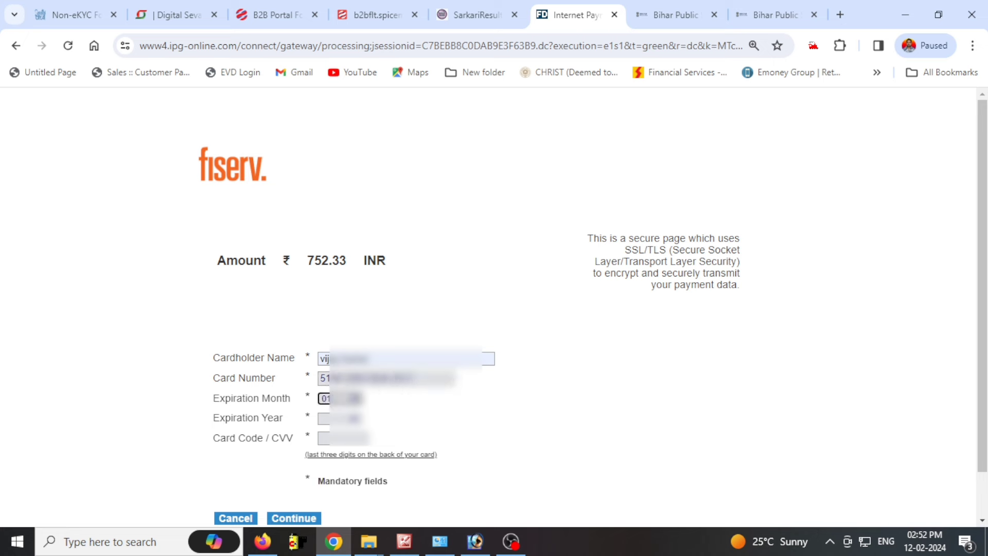
pyautogui.press('Tab')
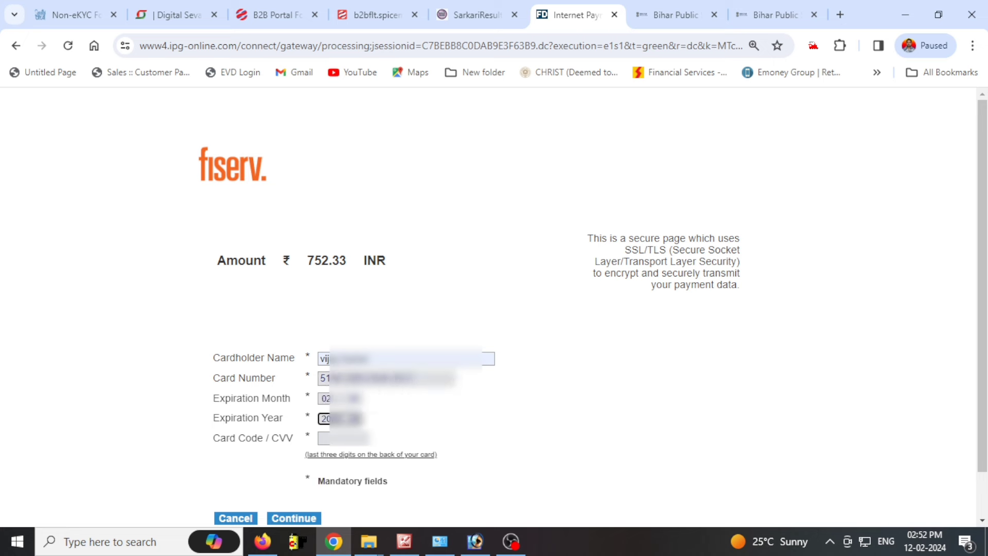
pyautogui.press('Tab')
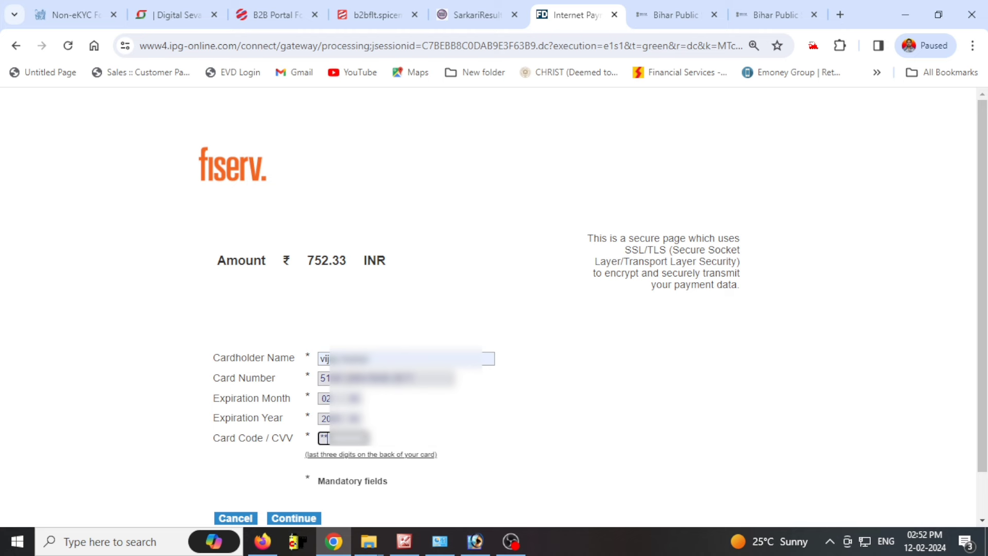
pyautogui.scroll(-1, 411, 412)
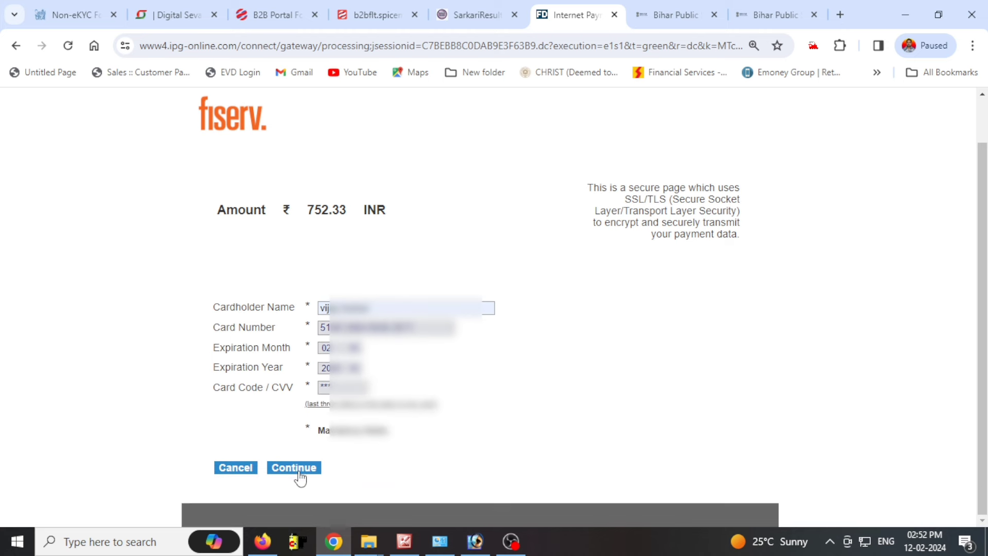
pyautogui.click(294, 470)
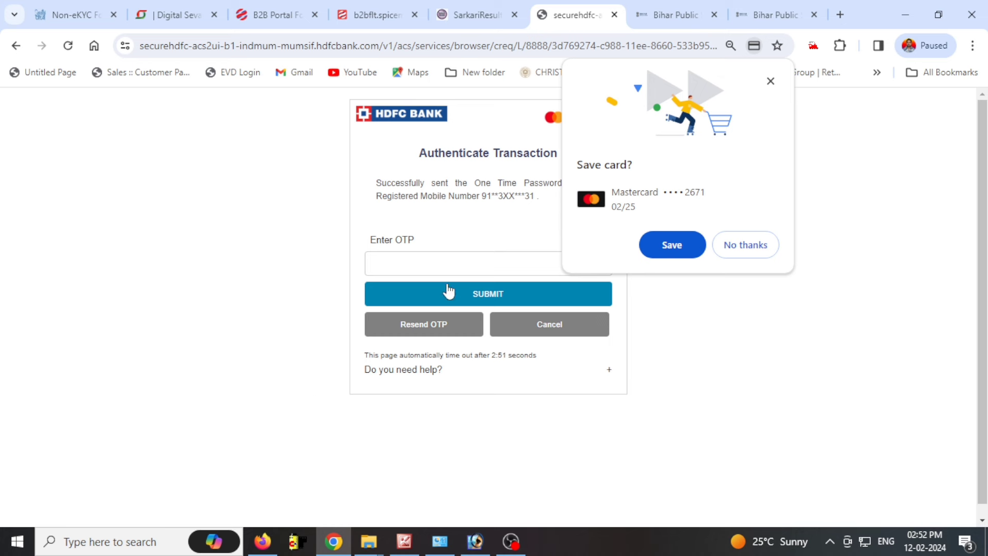
# - Authorise the HDFC payment with the one-time password and return to the BPSC dashboard
pyautogui.click(442, 258)
pyautogui.write('•')
pyautogui.press('BackSpace')
pyautogui.press('BackSpace')
pyautogui.press('BackSpace')
pyautogui.write('••')
pyautogui.click(466, 294)
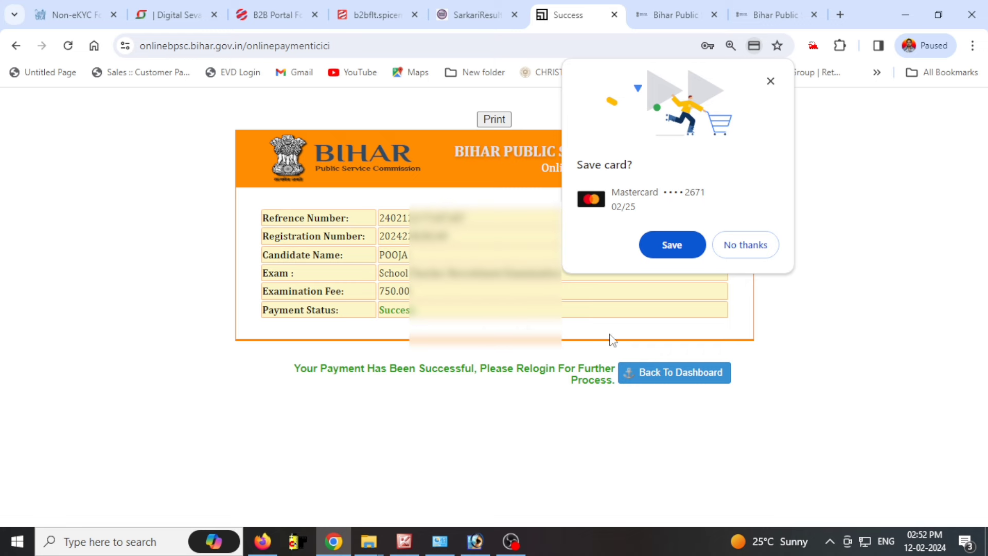
pyautogui.click(665, 380)
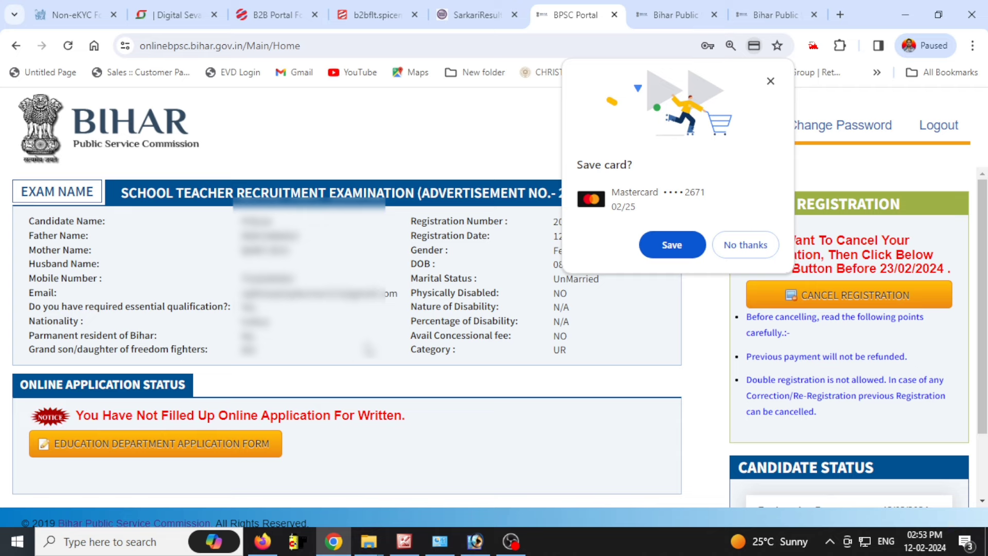
# - Open the EDUCATION DEPARTMENT APPLICATION FORM from the candidate dashboard
pyautogui.click(472, 543)
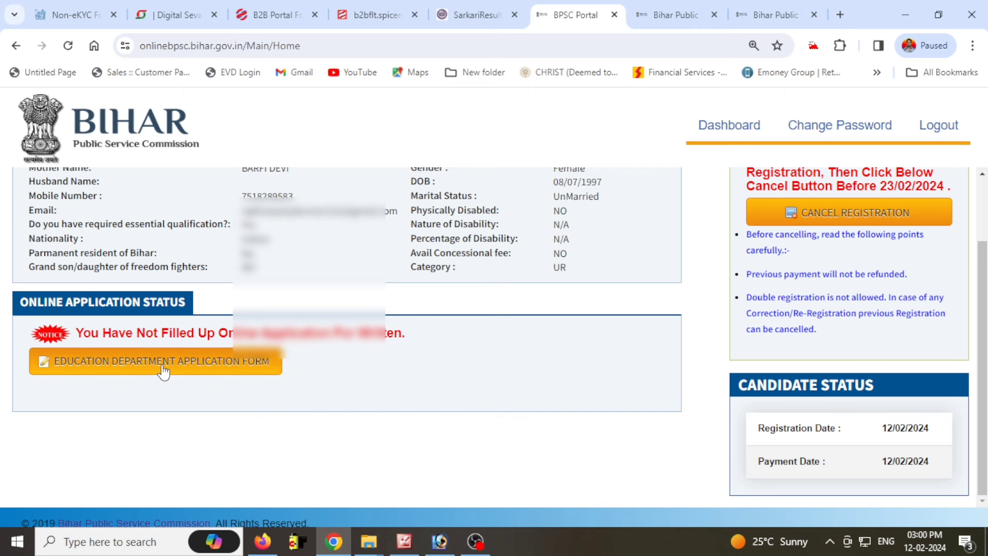
pyautogui.click(164, 369)
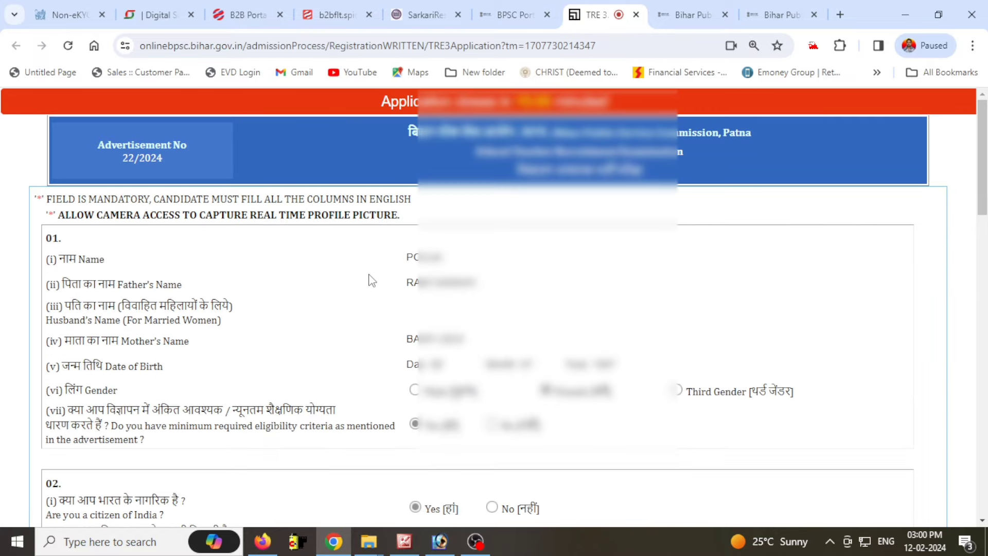
# - Advance the TRE 3.0 application to its next page
pyautogui.scroll(-3, 381, 300)
pyautogui.scroll(-15, 381, 300)
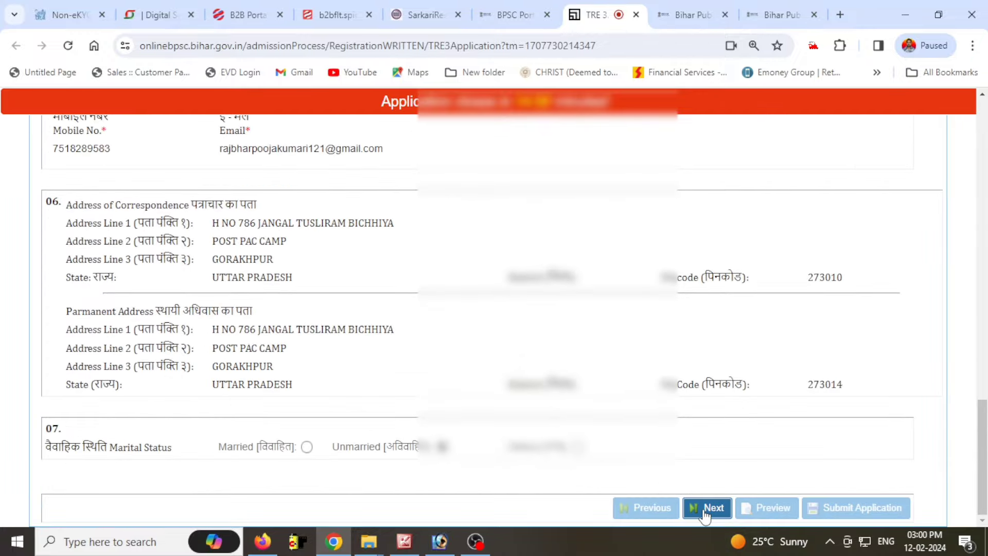
pyautogui.click(708, 508)
# - Select graduation plus two-year elementary-education diploma as the Class 1-5 qualification
pyautogui.scroll(-5, 386, 382)
pyautogui.hotkey('ctrl', '+')
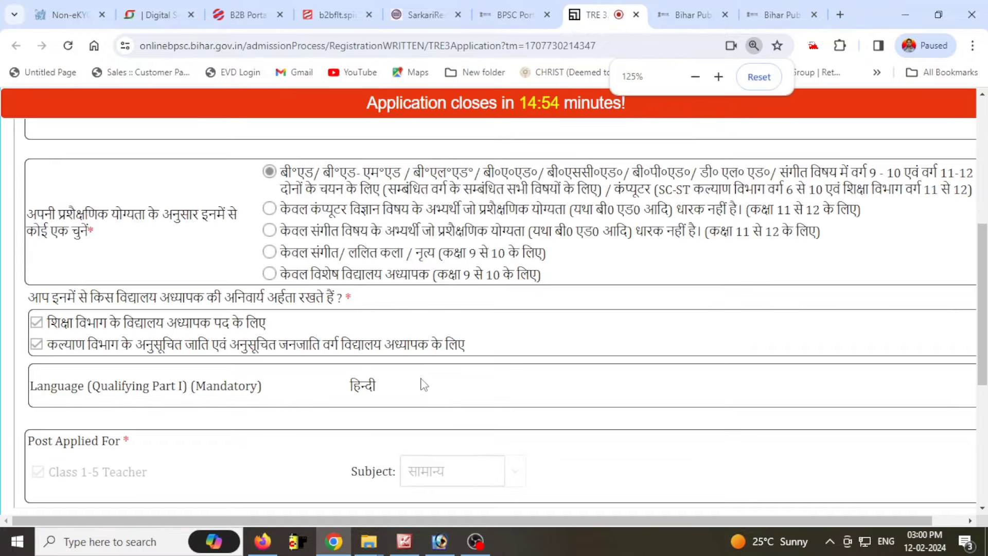
pyautogui.scroll(-6, 424, 384)
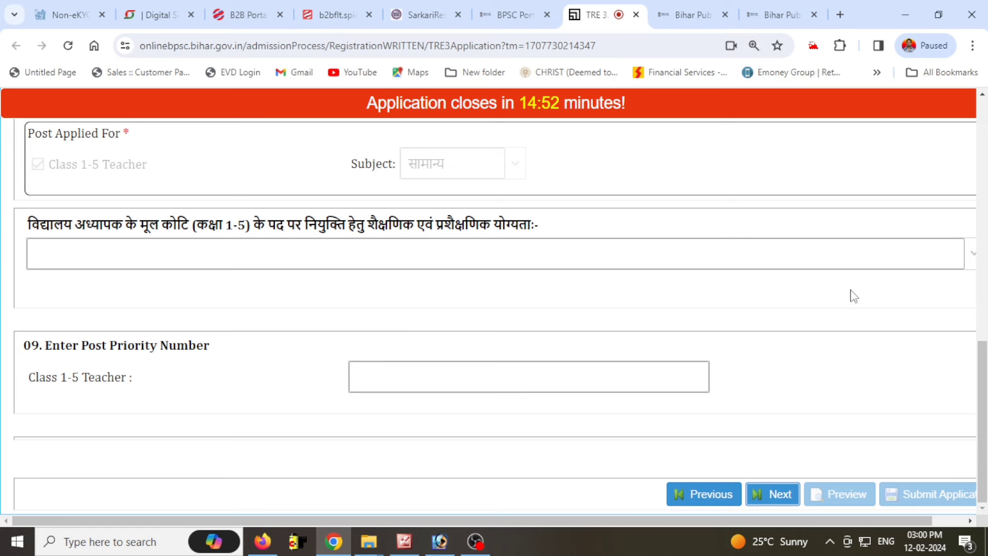
pyautogui.click(972, 255)
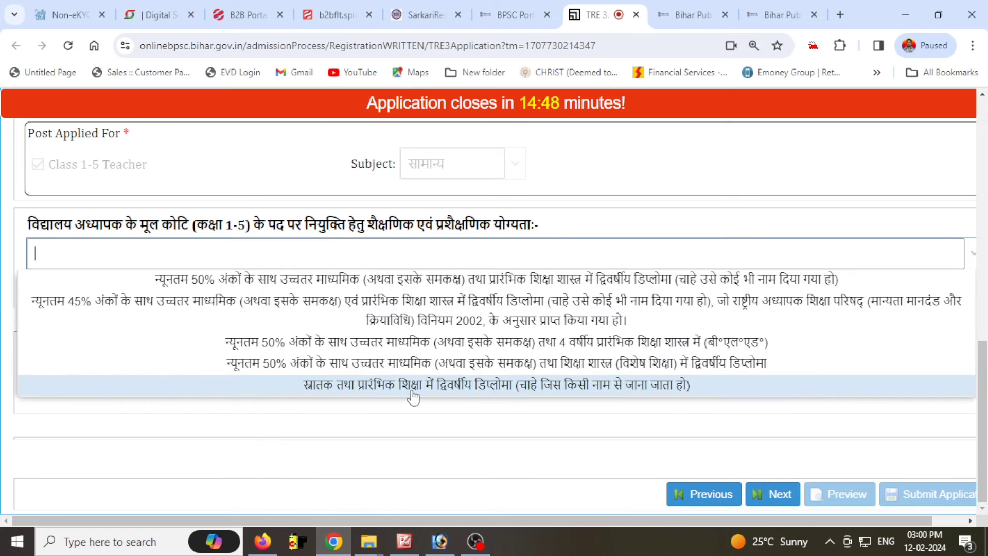
pyautogui.click(535, 392)
pyautogui.scroll(-1, 186, 344)
pyautogui.click(239, 273)
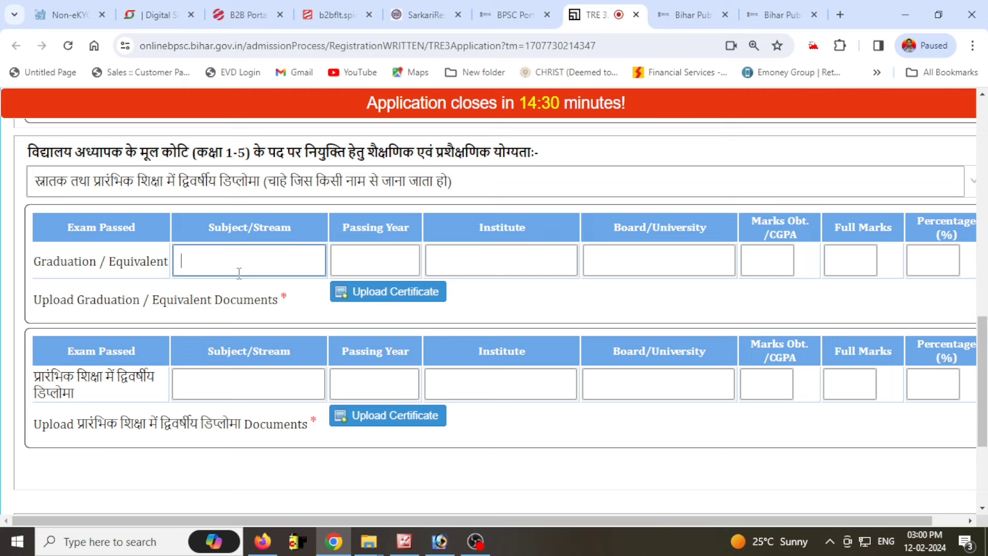
# - Enter graduation subject STATISTICS AND MATHS, year 2017, and DDU GORAKHPUR UNIVERSITY as institute and board
pyautogui.write('STATISTICS ')
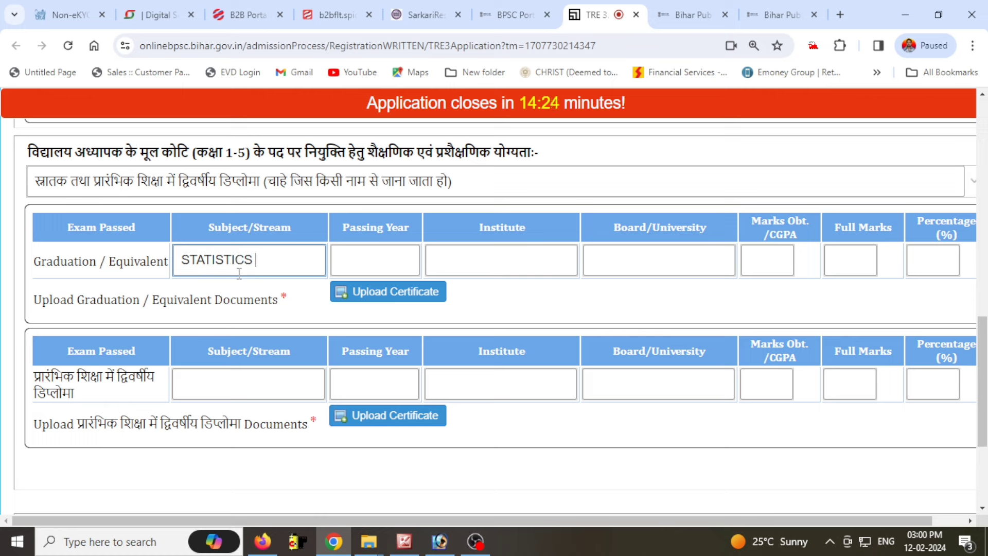
pyautogui.write('AND M')
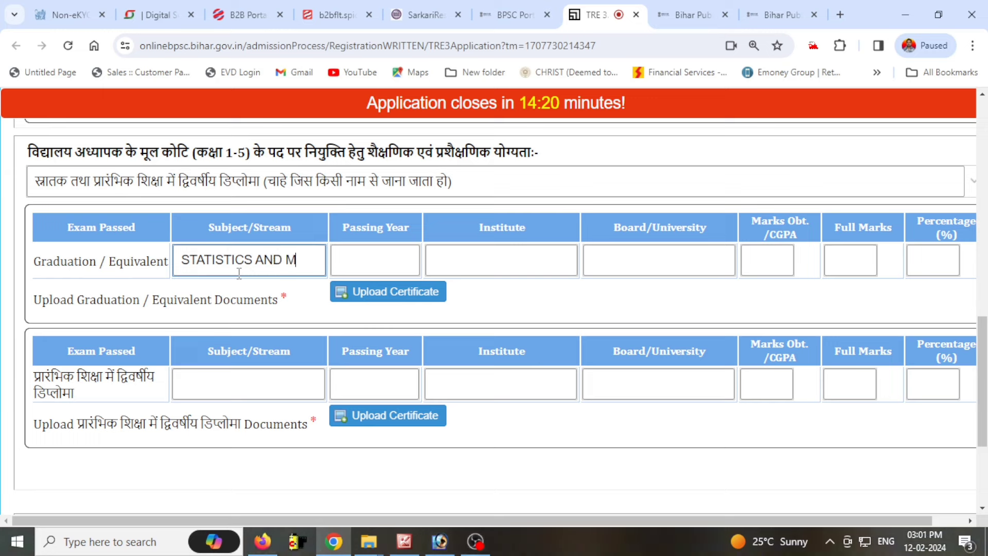
pyautogui.write('ATHS')
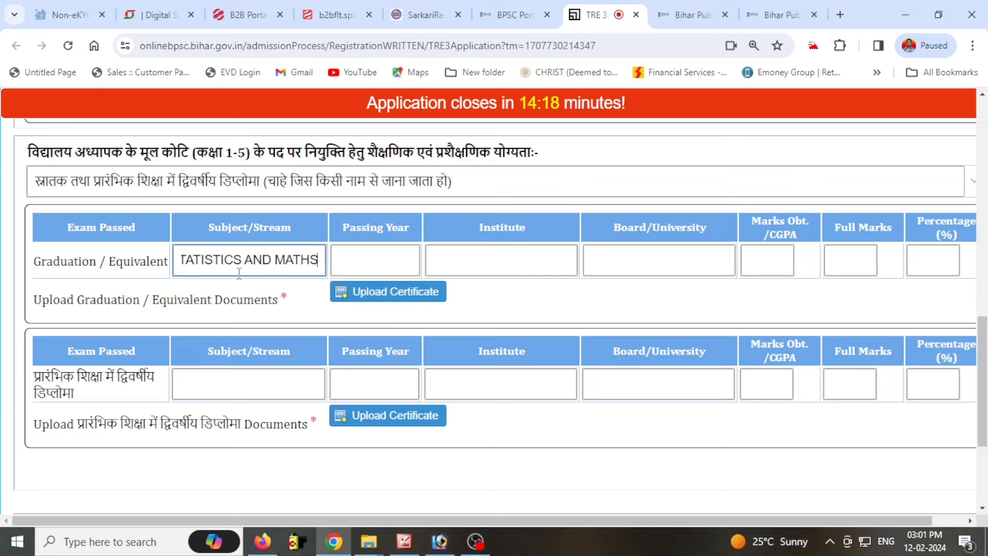
pyautogui.press('Tab')
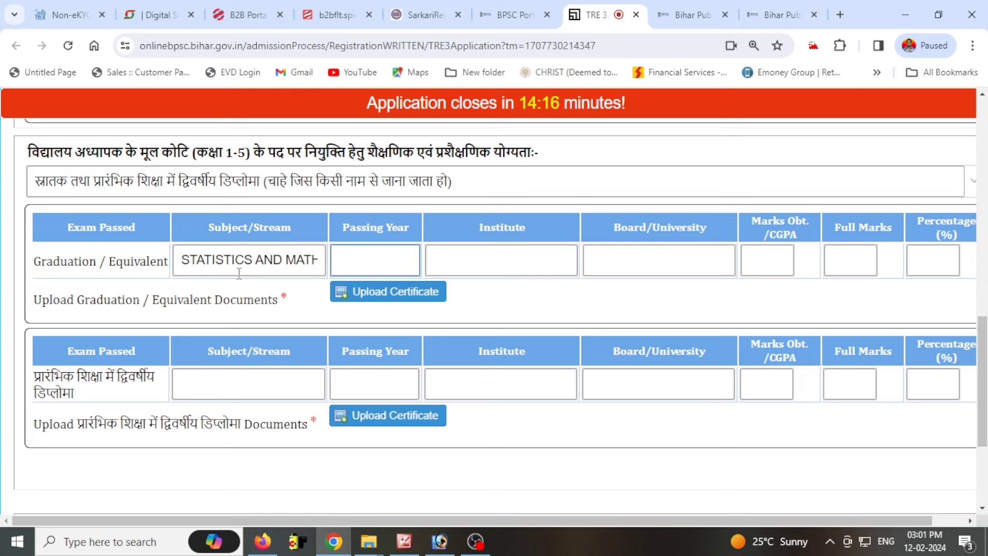
pyautogui.write('2017')
pyautogui.press('Tab')
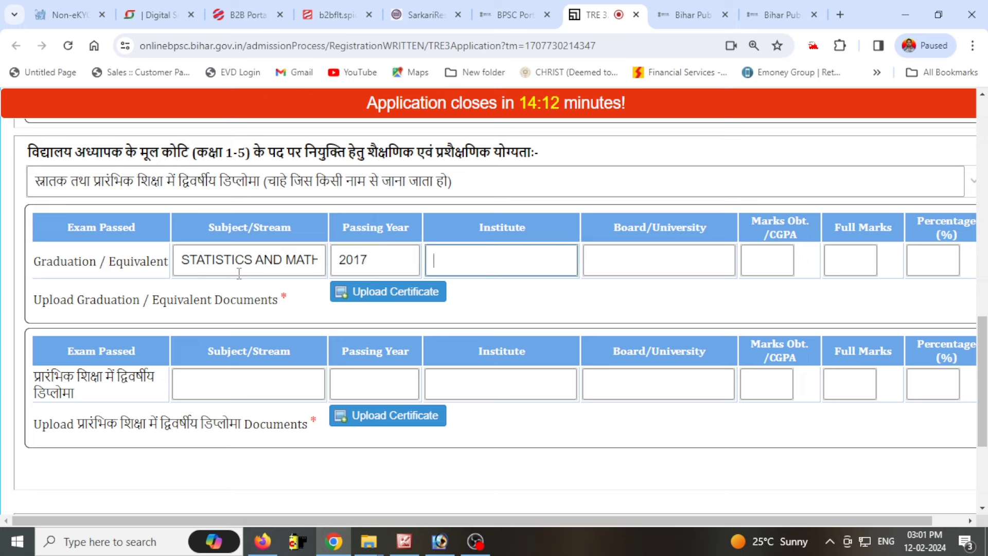
pyautogui.write('DDU G')
pyautogui.write('ORAKHPUR')
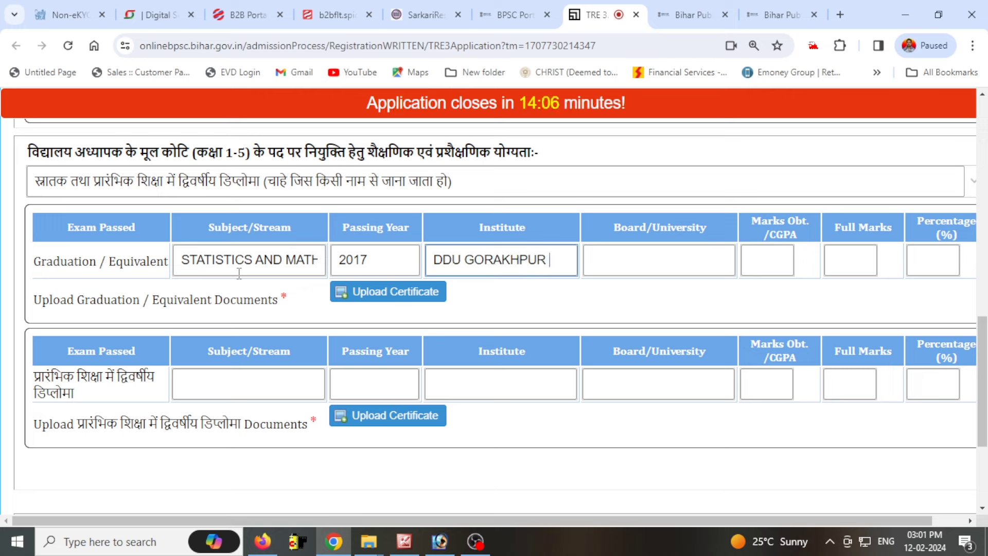
pyautogui.write(' UNIVERSITY')
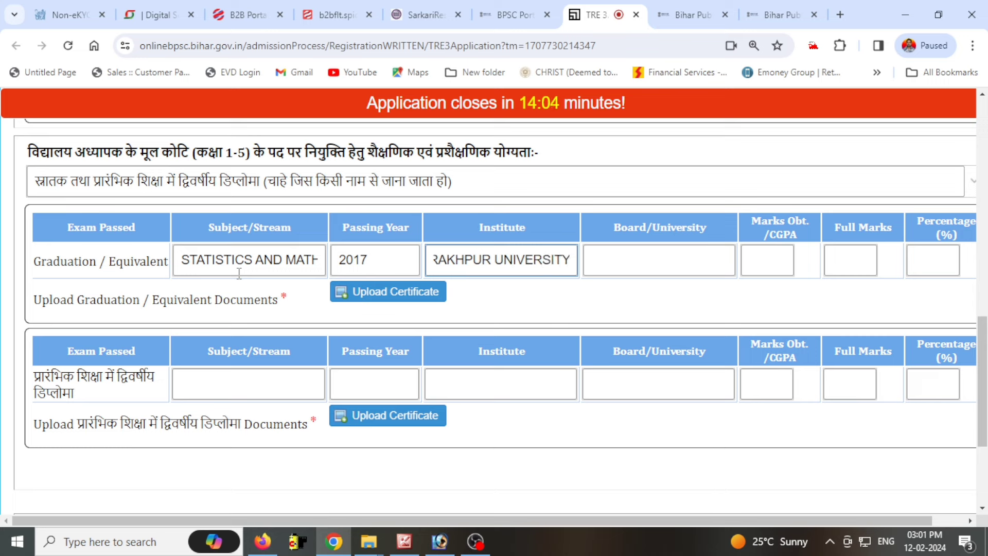
pyautogui.hotkey('ctrl', 'a')
pyautogui.hotkey('ctrl', 'c')
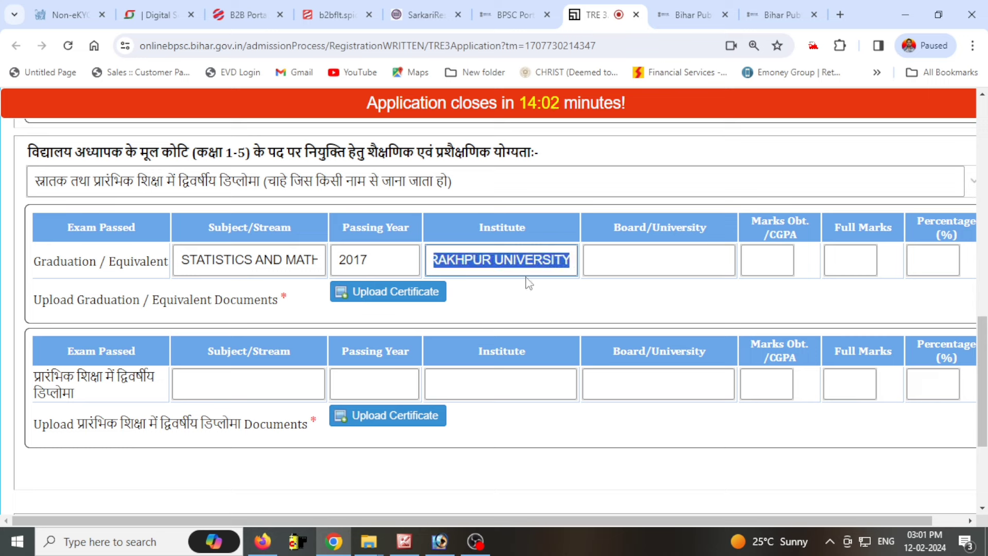
pyautogui.press('Tab')
pyautogui.hotkey('ctrl', 'v')
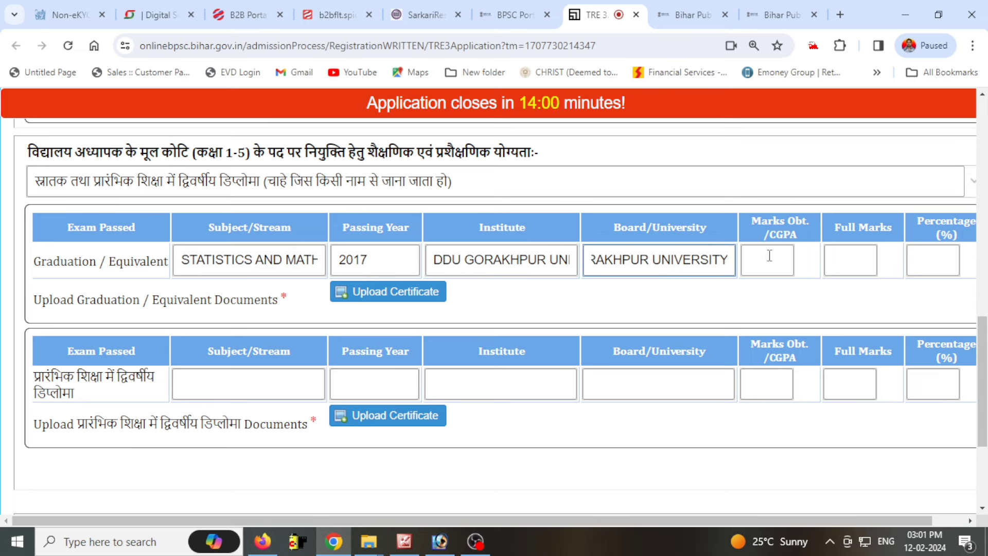
# - Enter graduation marks 816 out of 1800 at 45.33% and start the certificate upload
pyautogui.click(770, 258)
pyautogui.write('816')
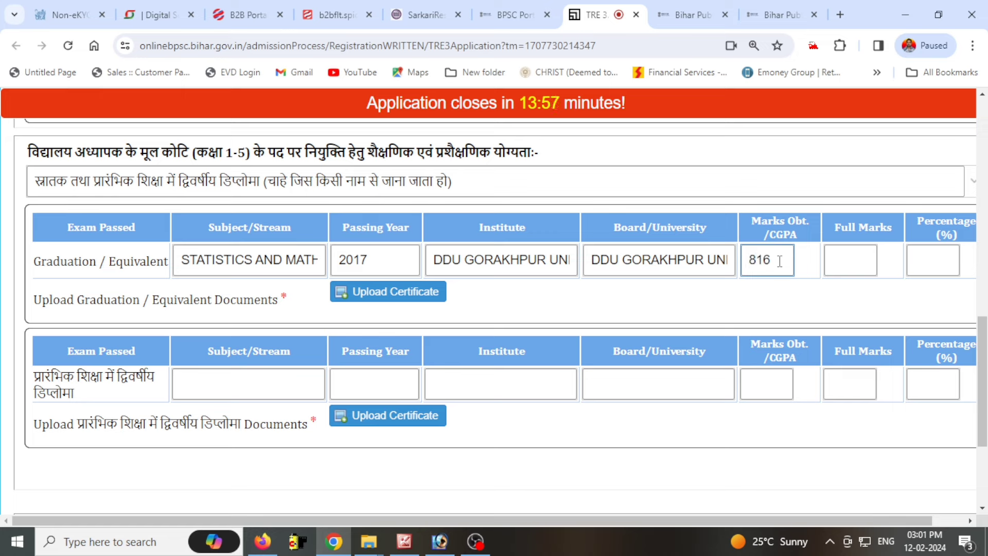
pyautogui.press('Tab')
pyautogui.write('1800')
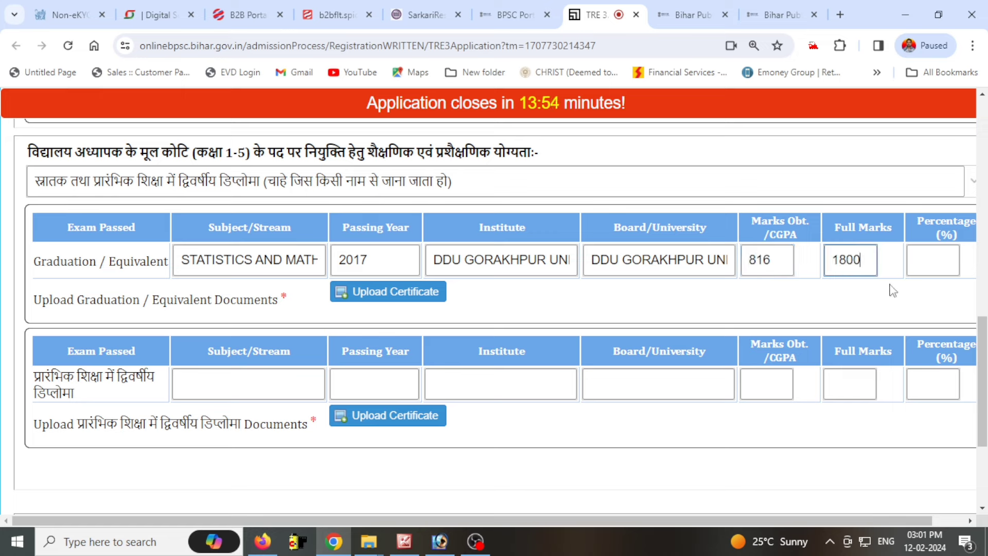
pyautogui.press('Tab')
pyautogui.write('47.')
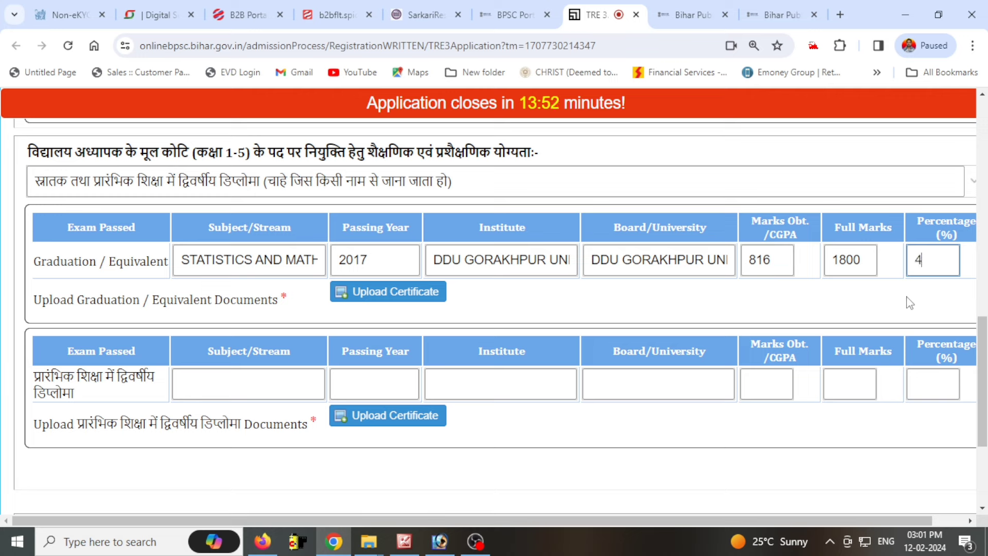
pyautogui.press('BackSpace')
pyautogui.press('BackSpace')
pyautogui.press('BackSpace')
pyautogui.write('45.33')
pyautogui.click(381, 293)
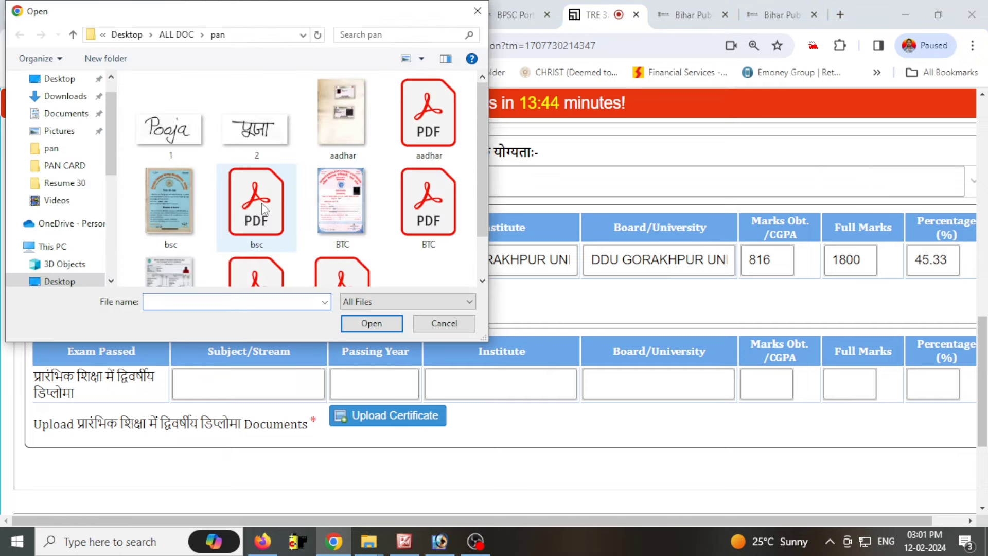
# - Attach the bsc PDF as the graduation certificate
pyautogui.scroll(-1, 262, 208)
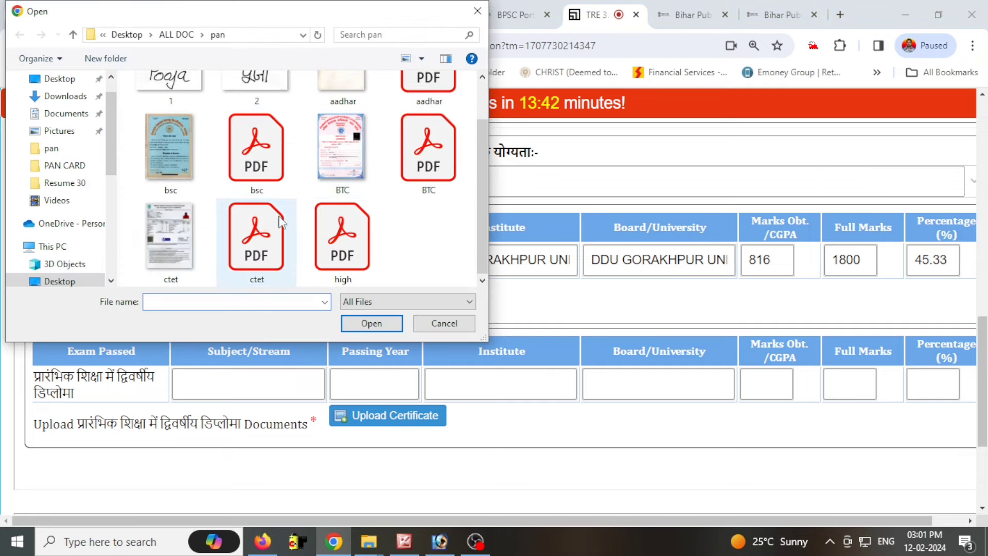
pyautogui.doubleClick(257, 152)
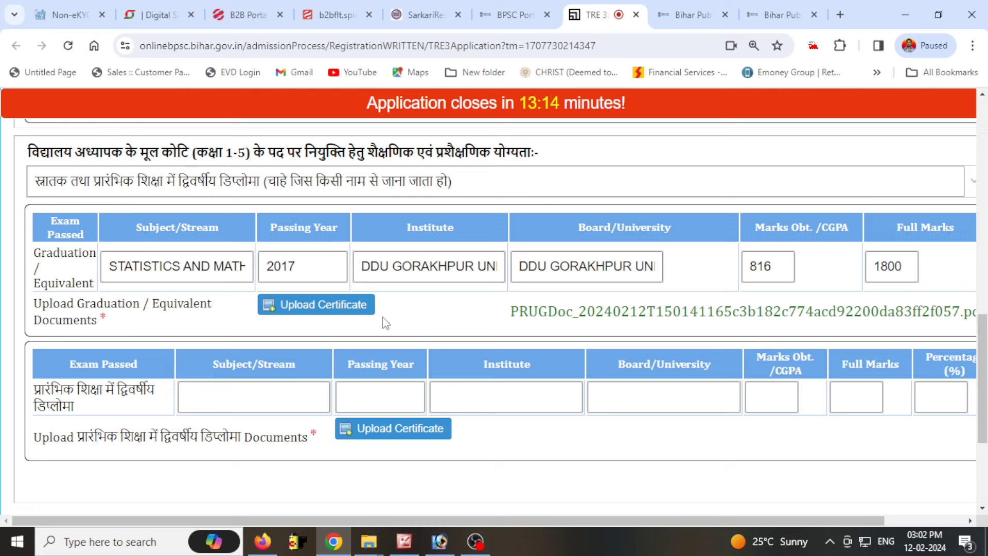
# - Enter ALL SUBJECT and passing year 2021 in the diploma row
pyautogui.click(264, 403)
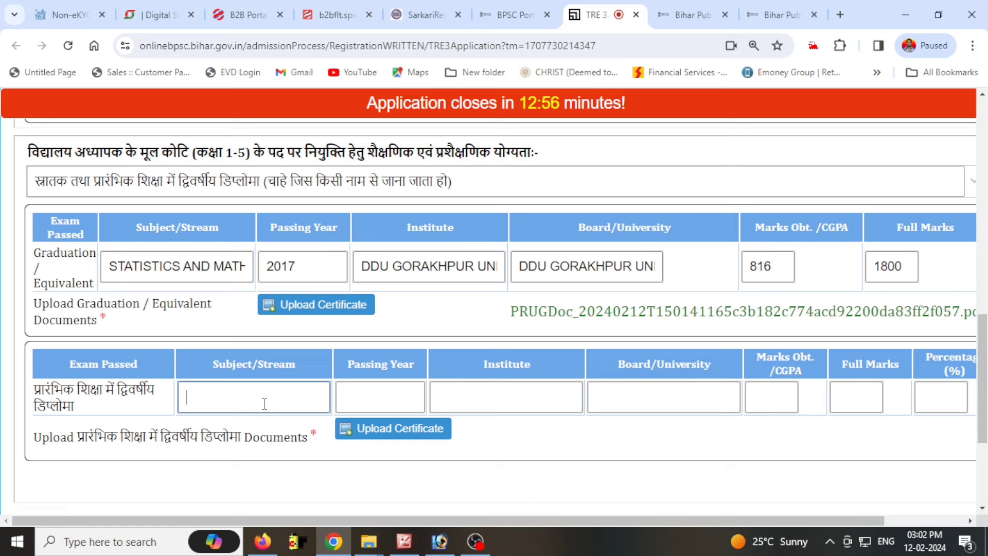
pyautogui.write('ALL SUBJECT')
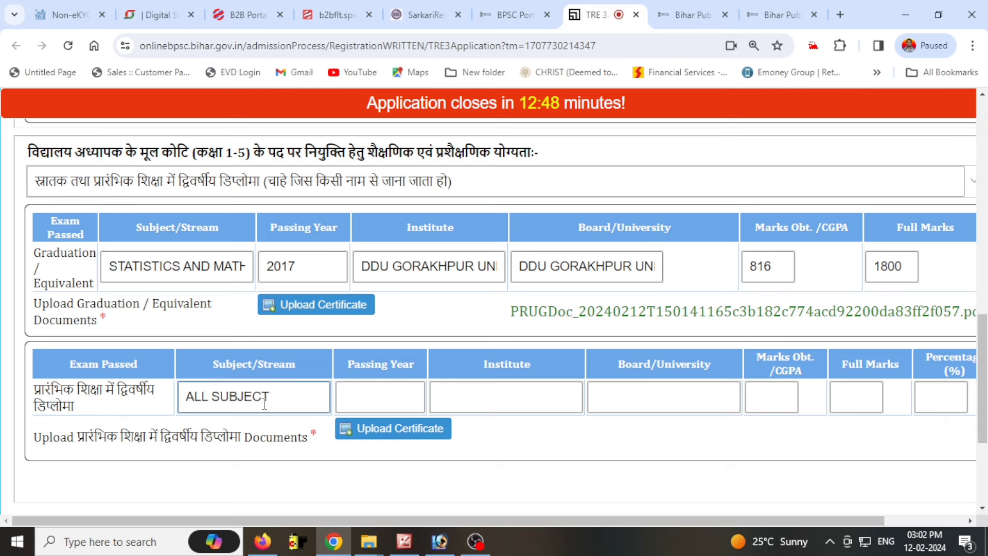
pyautogui.write(' BTC')
pyautogui.press('BackSpace')
pyautogui.press('BackSpace')
pyautogui.press('BackSpace')
pyautogui.click(394, 403)
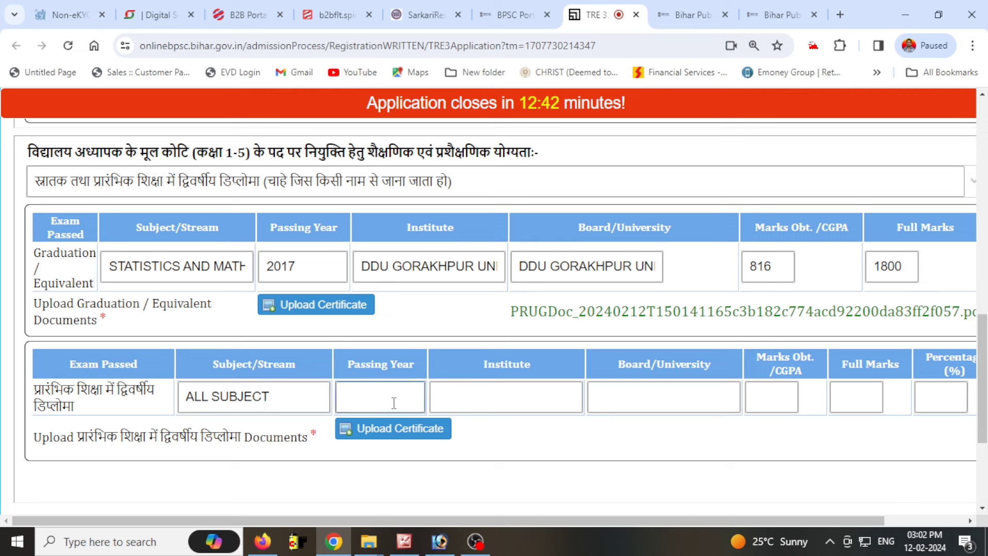
pyautogui.write('201')
pyautogui.write('21')
pyautogui.press('BackSpace')
pyautogui.press('BackSpace')
pyautogui.press('BackSpace')
pyautogui.write('21')
# - Enter the Baburani Jatashankar Mahila Mahavidyalaya BTC College Santkabir Nagar institute and PNP PRAYAGRAJ as board
pyautogui.click(491, 394)
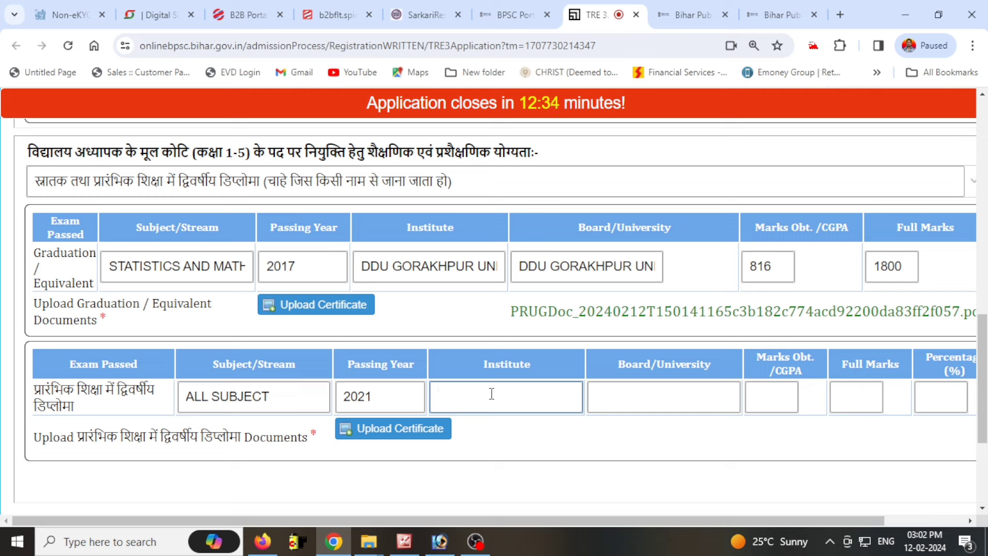
pyautogui.write('BABURA')
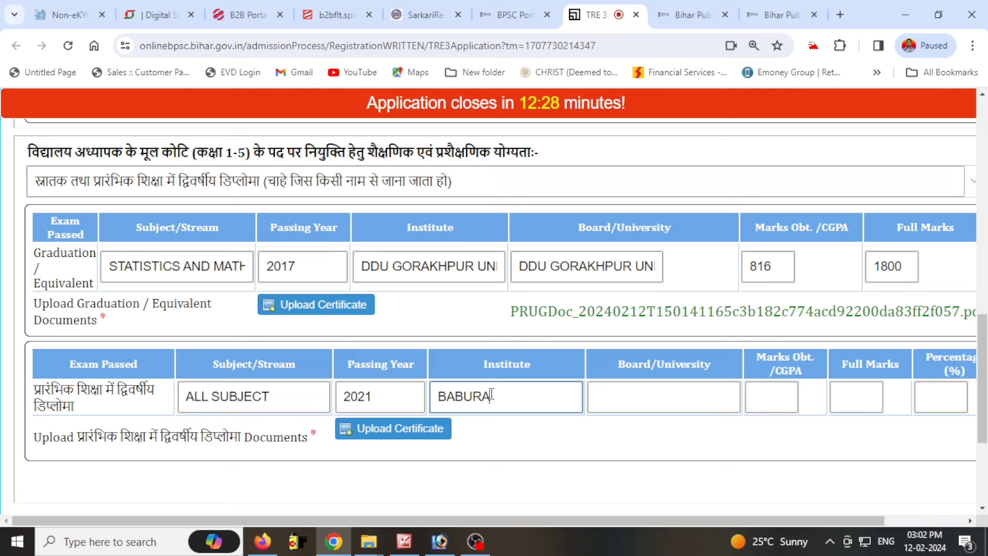
pyautogui.write('NI JATASH')
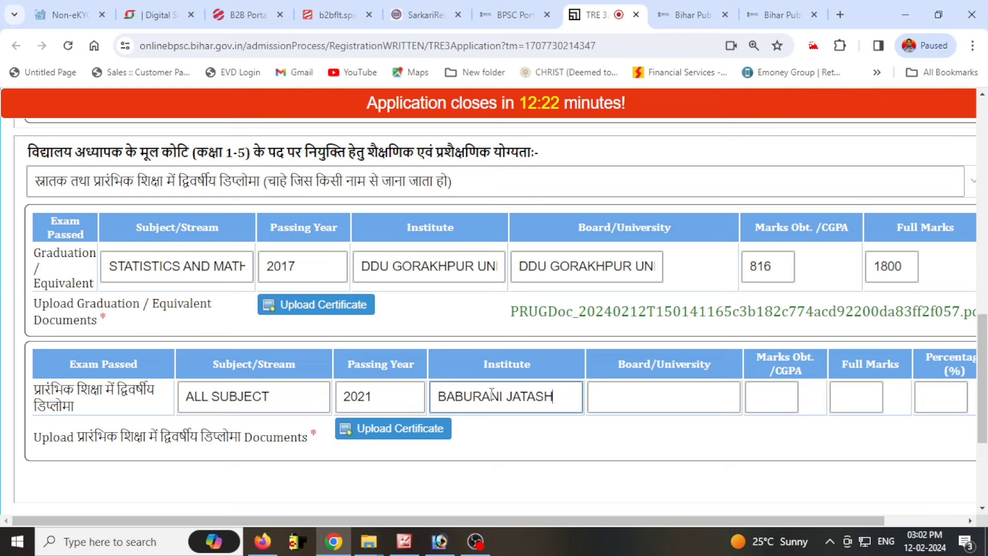
pyautogui.write('ANK')
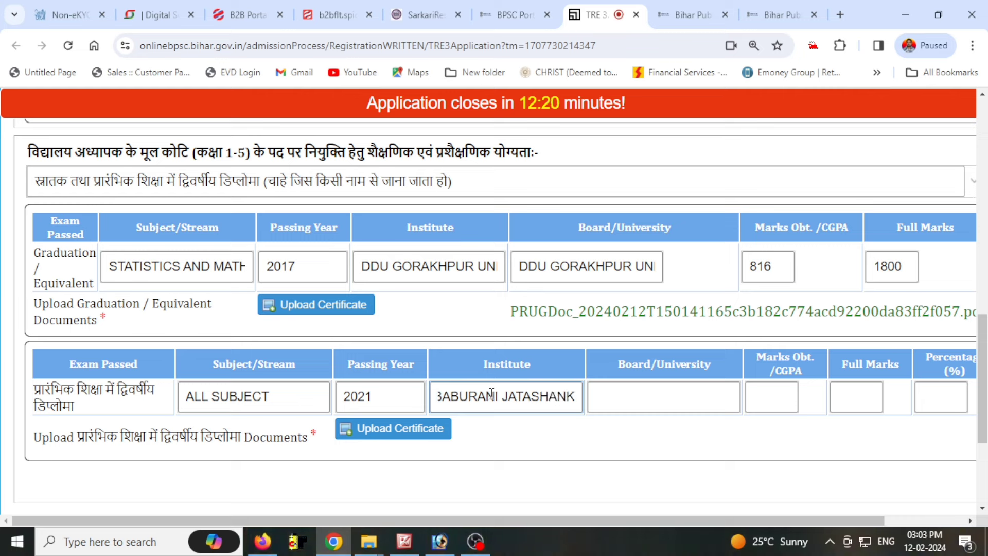
pyautogui.write('AR')
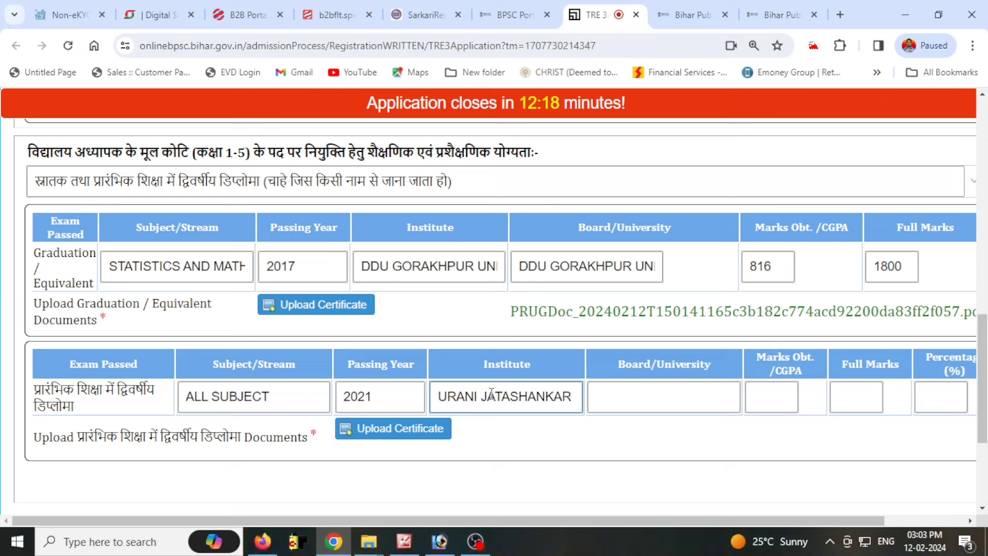
pyautogui.write(' MAHILA')
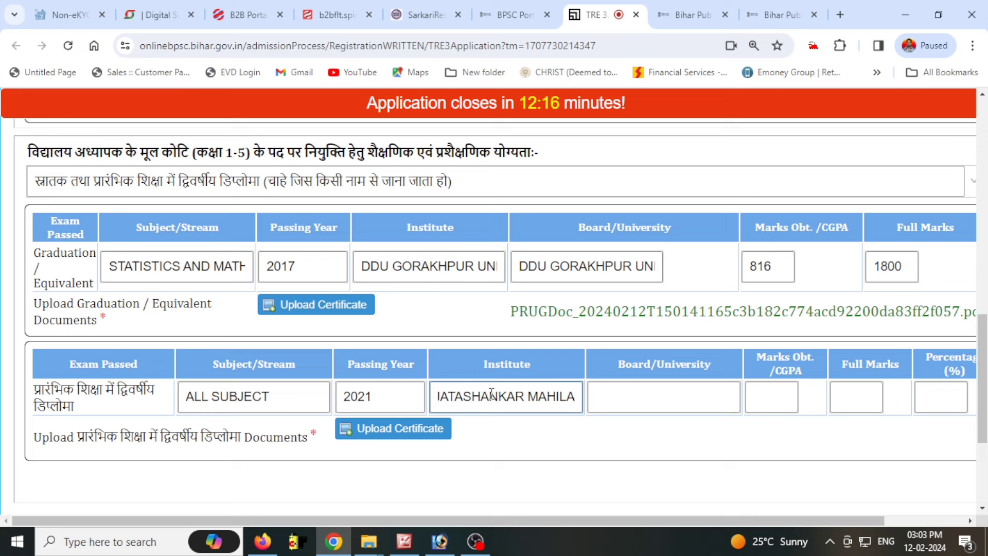
pyautogui.write(' MAHA')
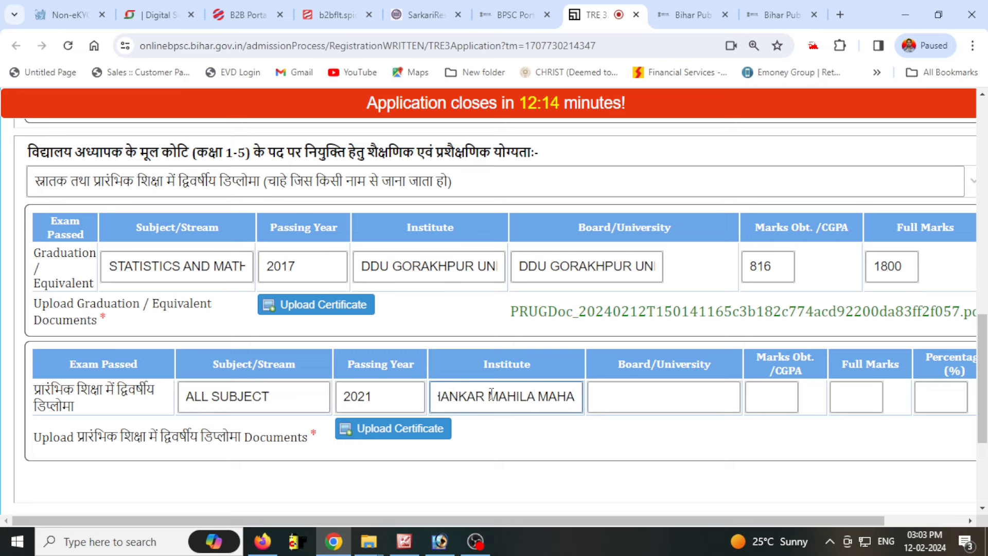
pyautogui.write('VIDYALAYA')
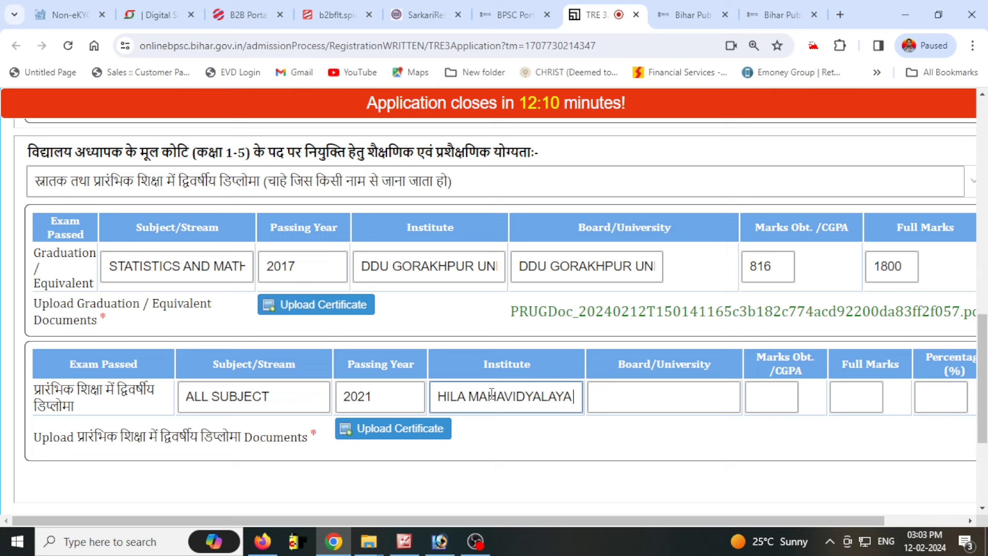
pyautogui.write(' B')
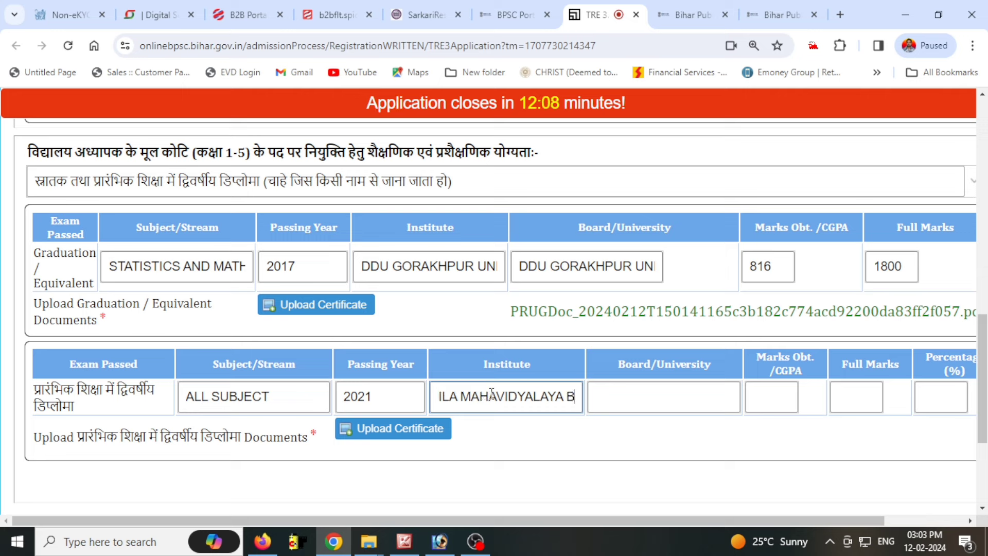
pyautogui.write('TC C')
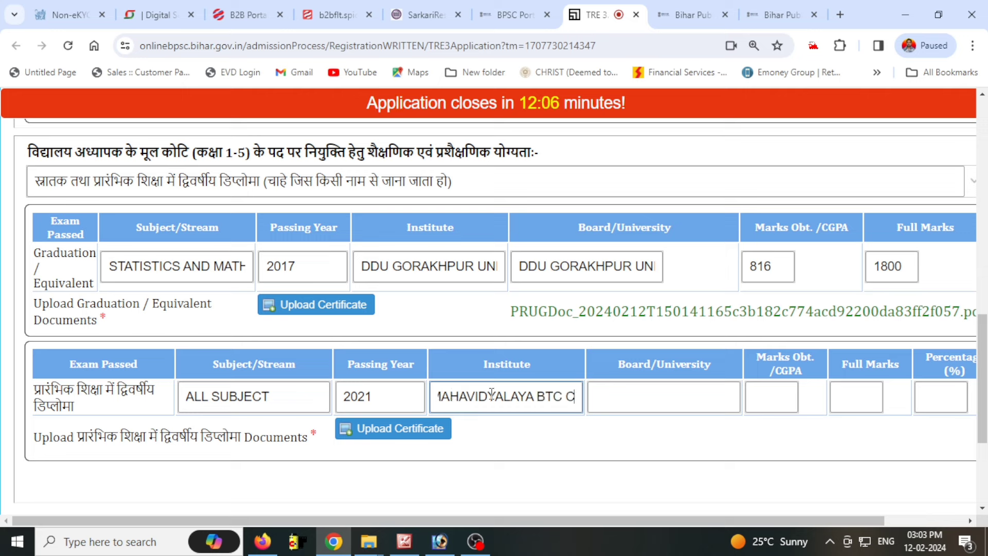
pyautogui.write('OLLEGE S')
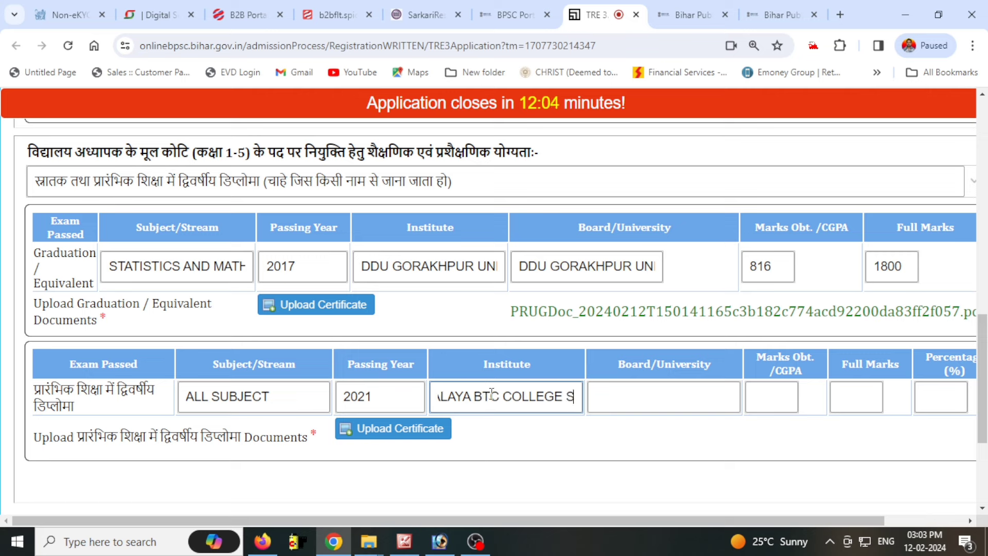
pyautogui.write('ANTKA')
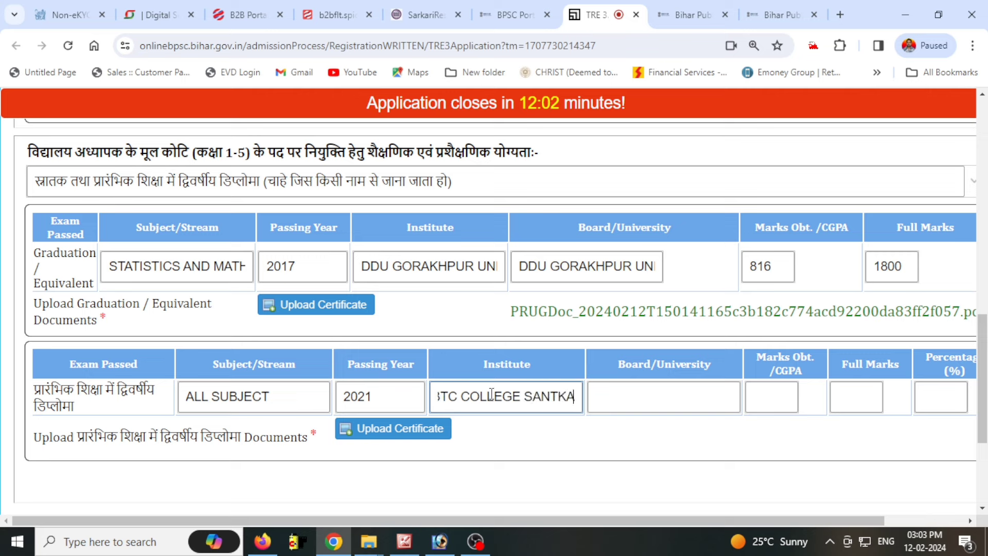
pyautogui.write('BIR NAGAR')
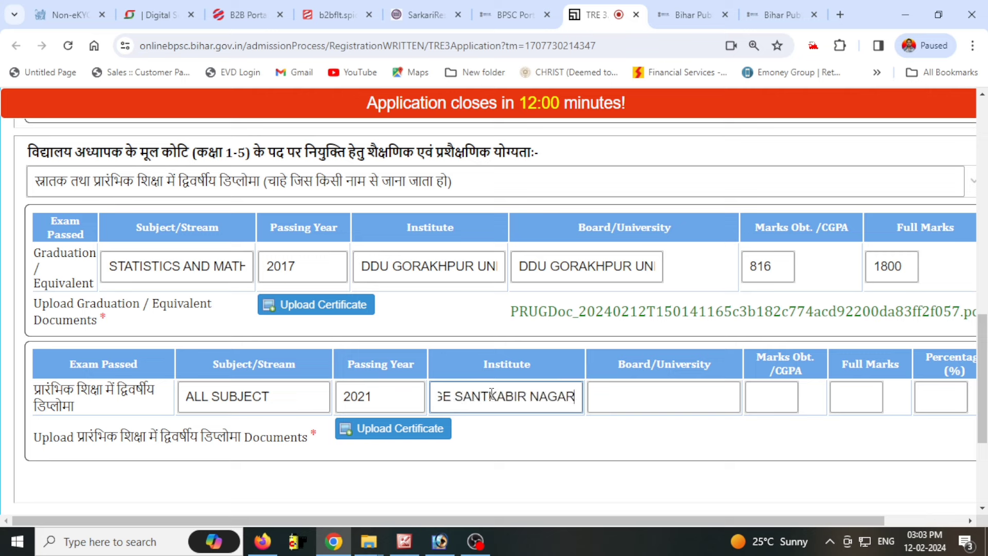
pyautogui.press('Tab')
pyautogui.write('P')
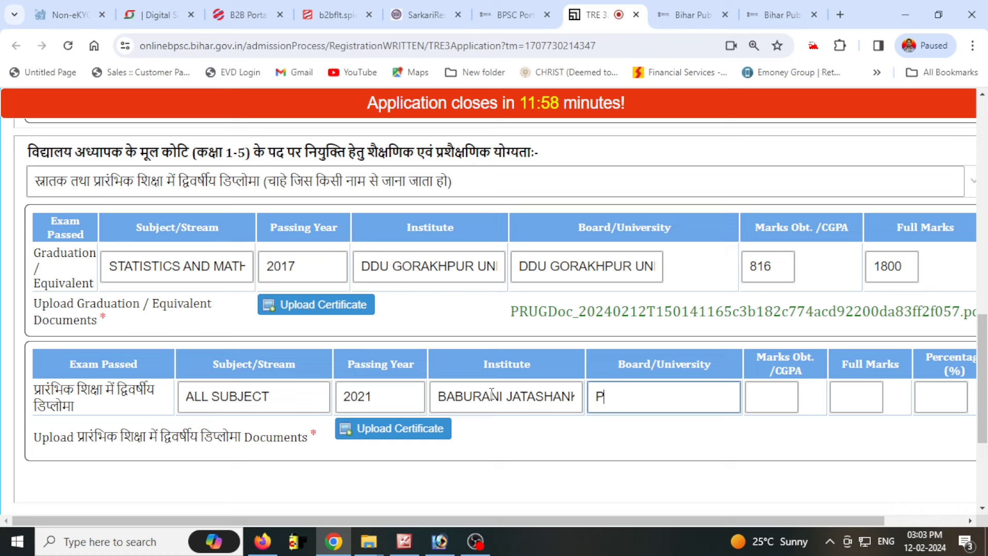
pyautogui.write('NP PRAYAGRAJ')
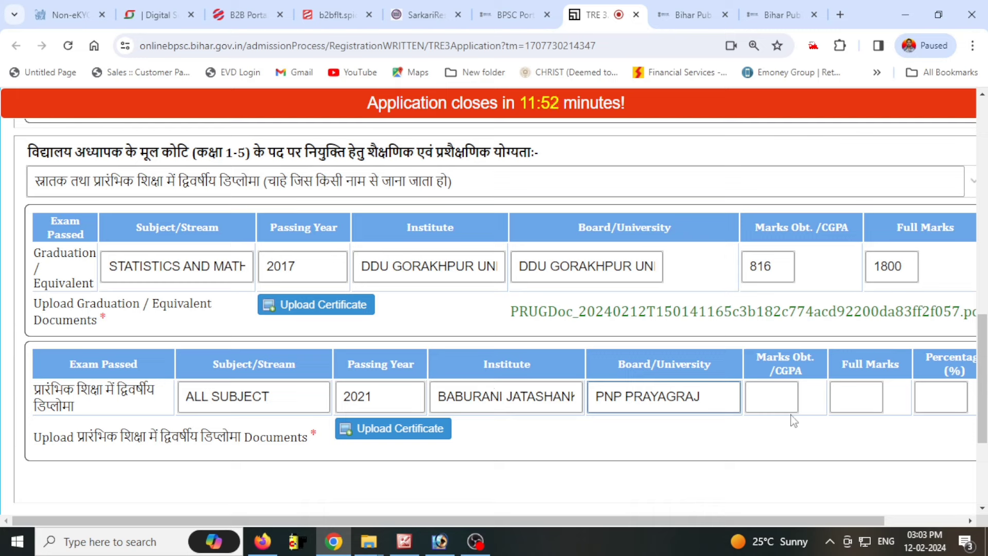
pyautogui.click(787, 396)
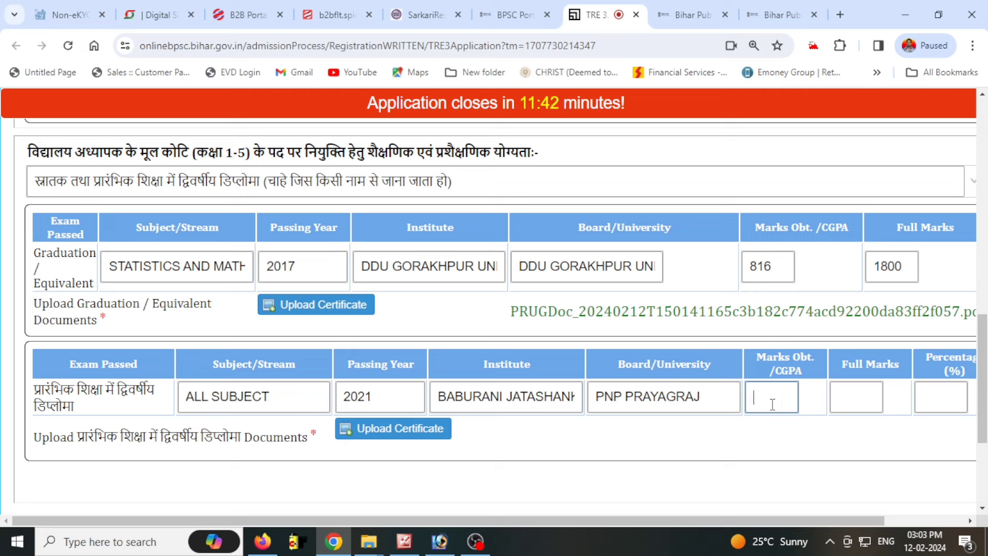
# - Upload the BTC PDF as the diploma certificate
pyautogui.click(412, 428)
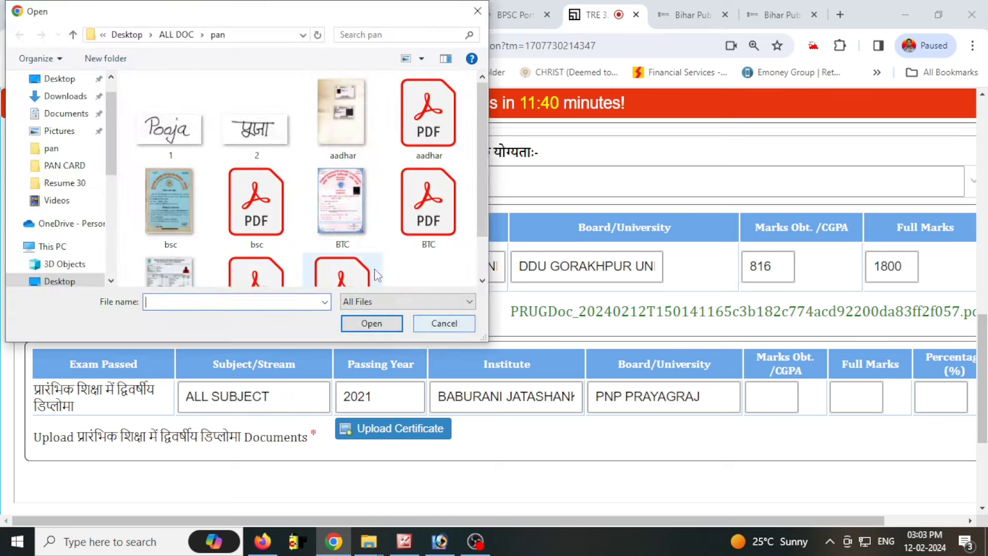
pyautogui.scroll(-1, 351, 233)
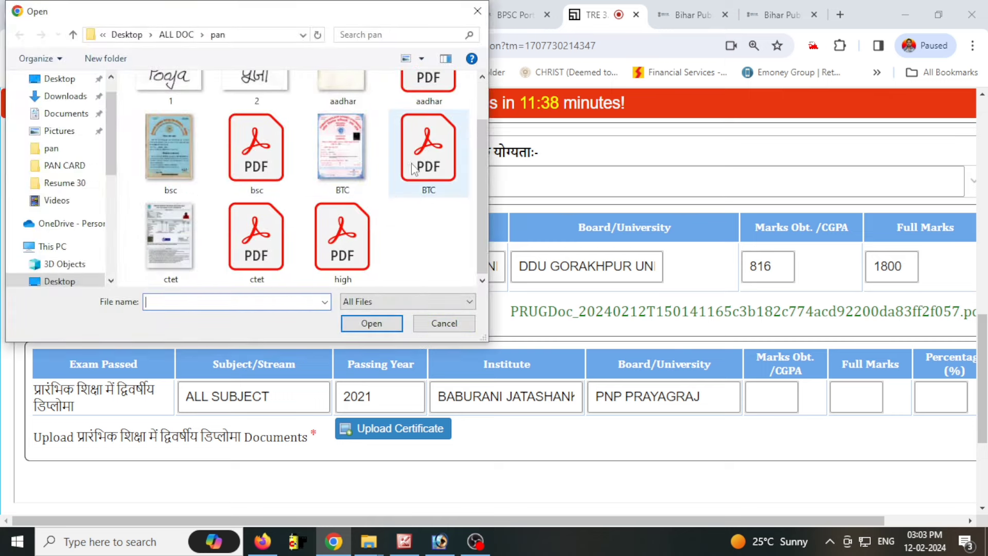
pyautogui.doubleClick(428, 149)
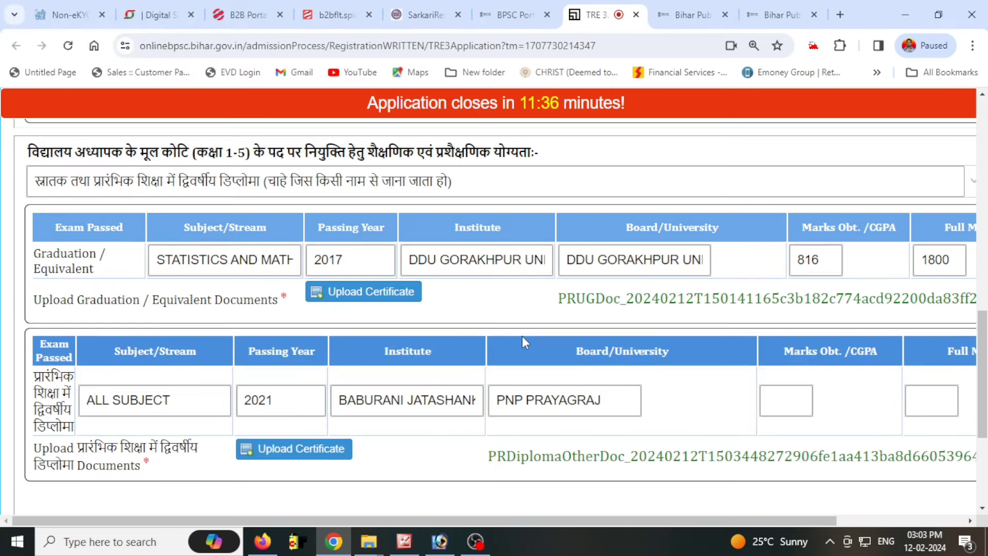
pyautogui.scroll(-1, 522, 343)
# - Enter 3200 as the diploma Full Marks
pyautogui.click(809, 339)
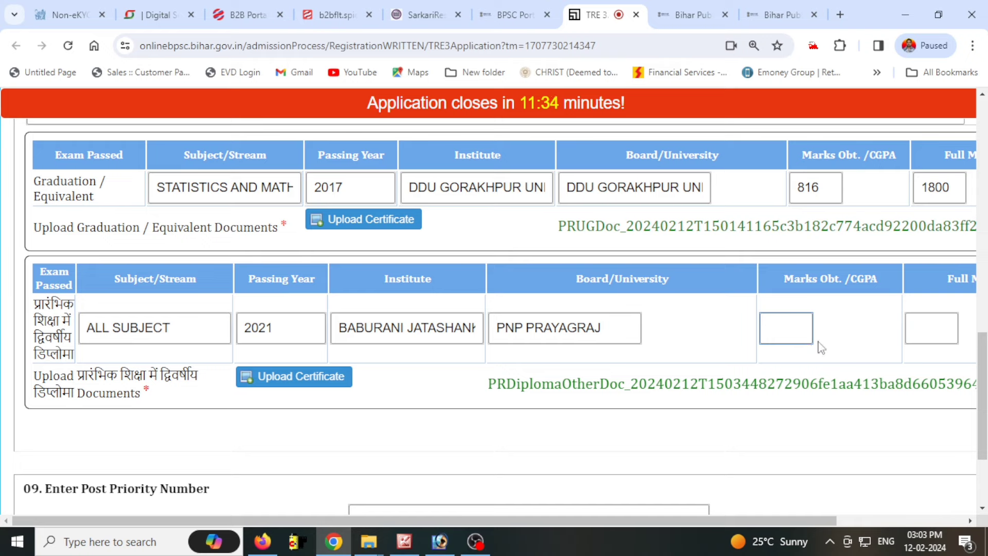
pyautogui.hotkey('ctrl', '-')
pyautogui.click(829, 318)
pyautogui.write('3200')
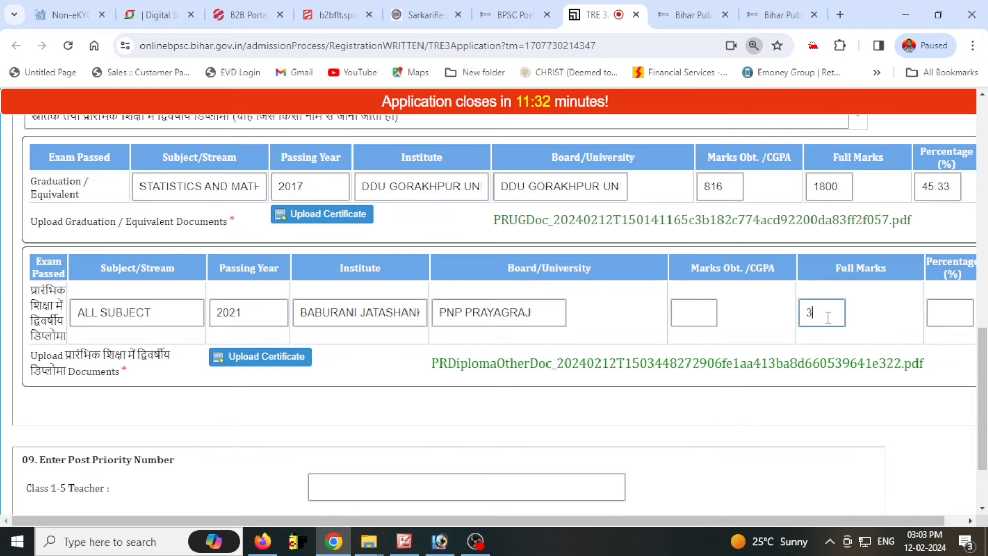
pyautogui.click(734, 308)
pyautogui.hotkey('ctrl', '-')
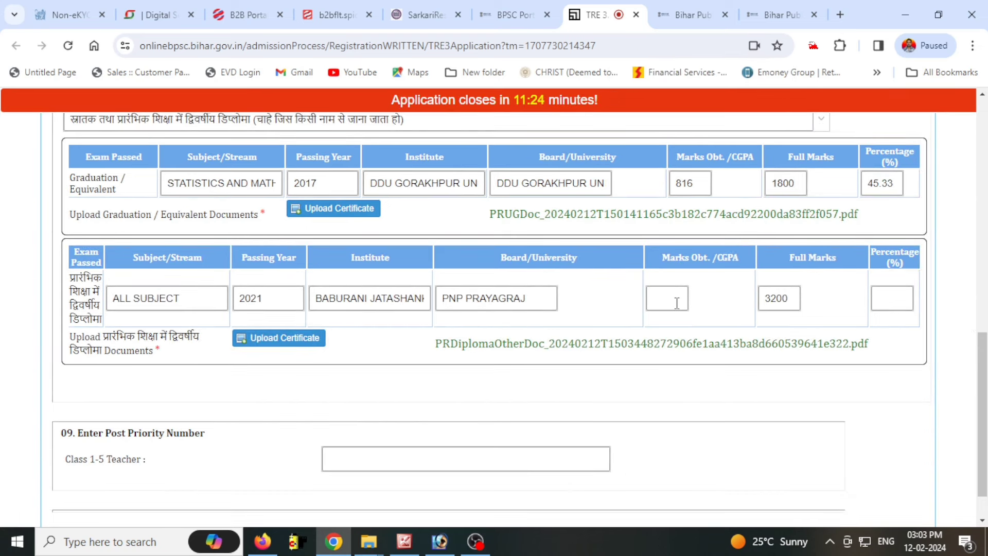
# - Set the Class 1-5 Teacher post priority to 1
pyautogui.click(677, 303)
pyautogui.click(418, 460)
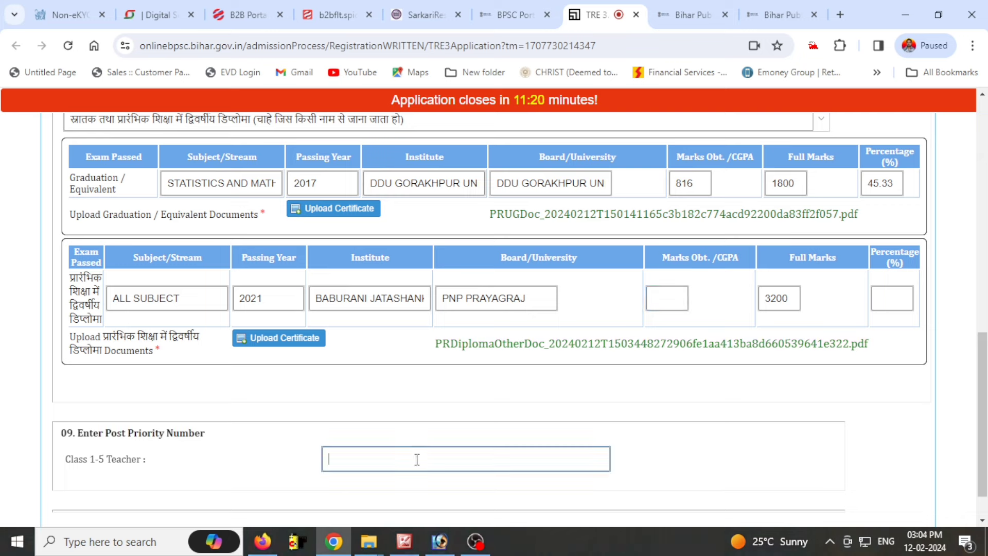
pyautogui.write('1')
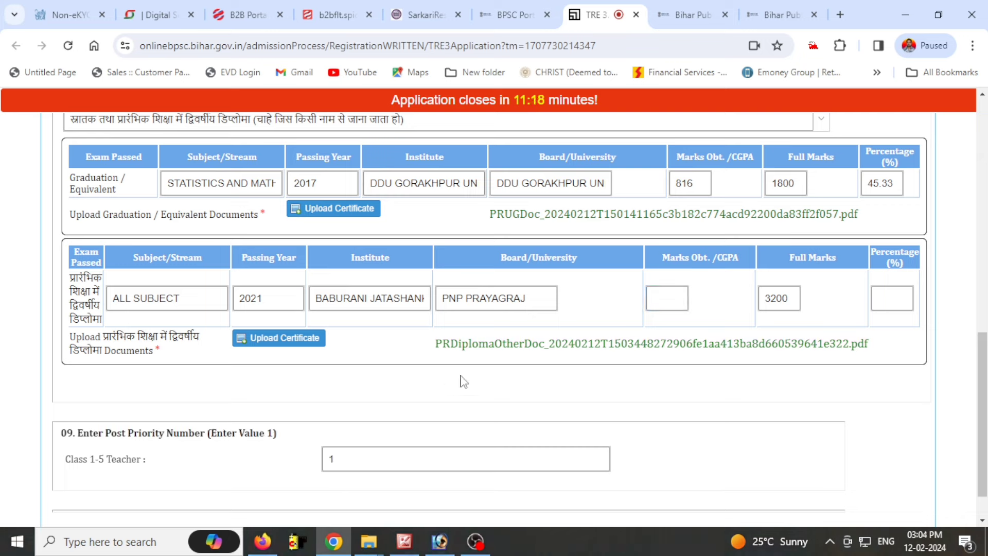
# - Enter diploma marks obtained 2724 and percentage 85.12
pyautogui.click(659, 308)
pyautogui.write('2724')
pyautogui.click(686, 364)
pyautogui.scroll(-1, 666, 371)
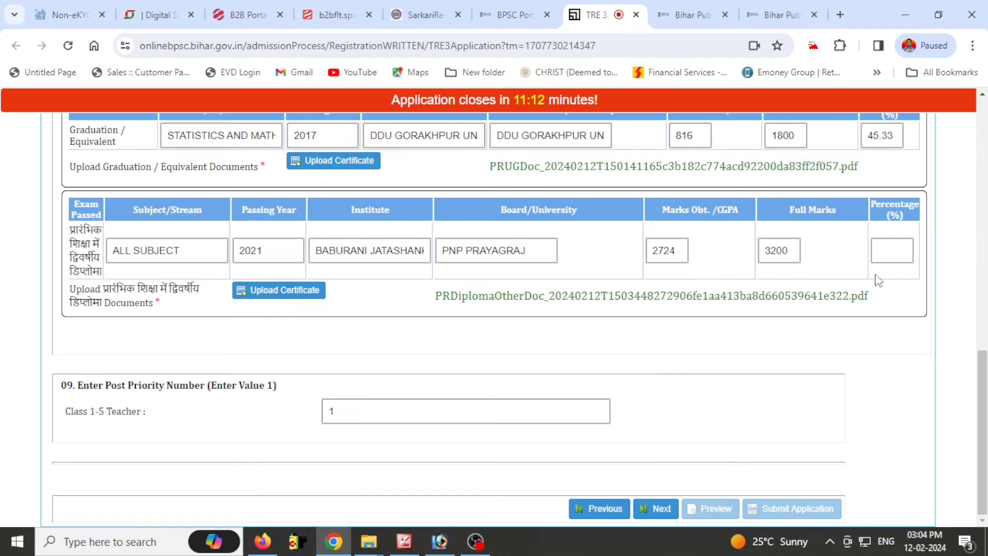
pyautogui.click(882, 250)
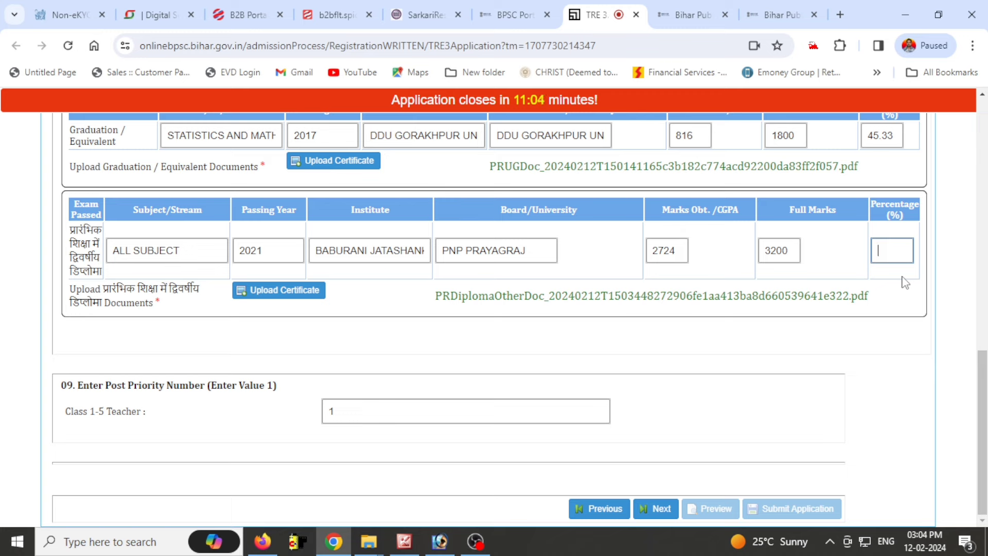
pyautogui.write('85.12')
pyautogui.click(883, 365)
# - Advance to the next page and choose Gopalganj as the first district priority
pyautogui.click(660, 503)
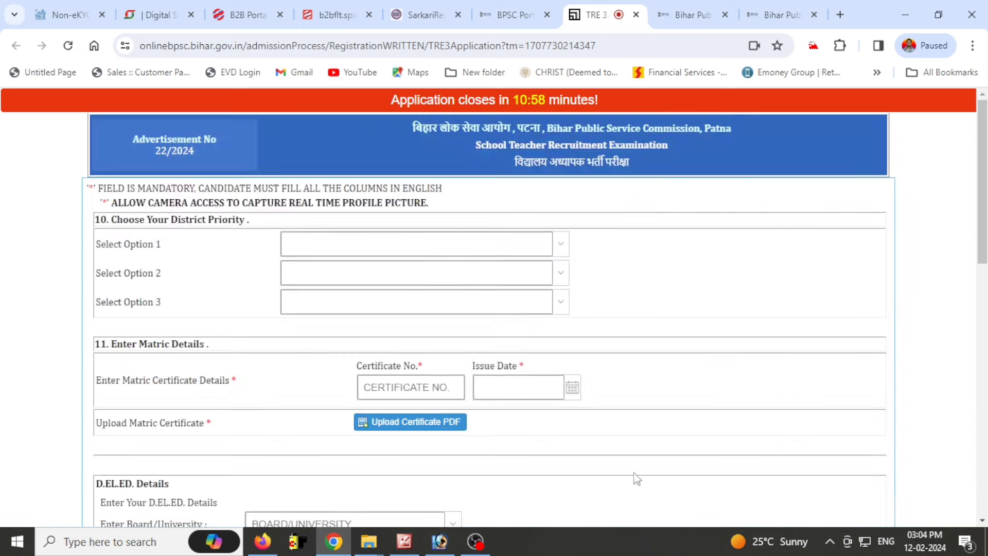
pyautogui.scroll(3, 532, 355)
pyautogui.scroll(2, 484, 323)
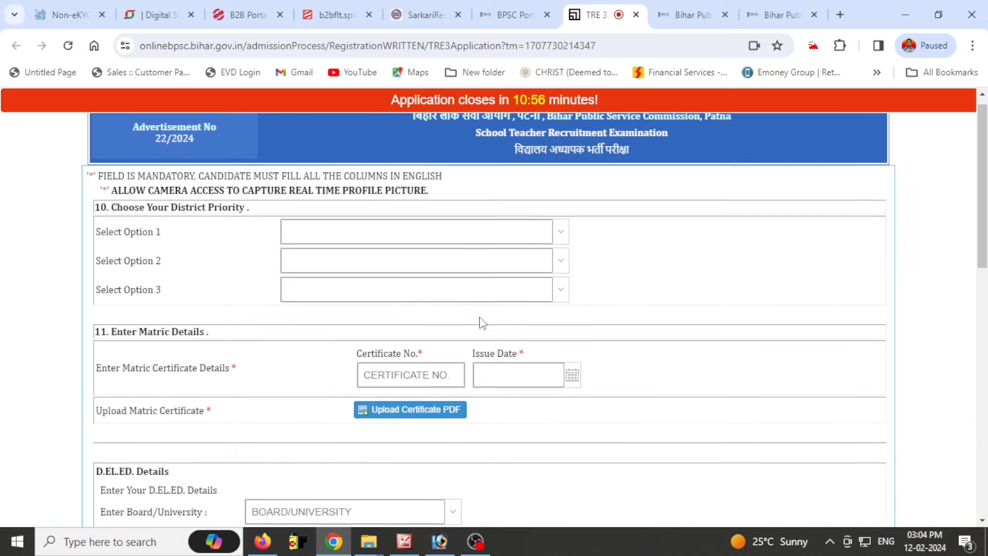
pyautogui.click(317, 245)
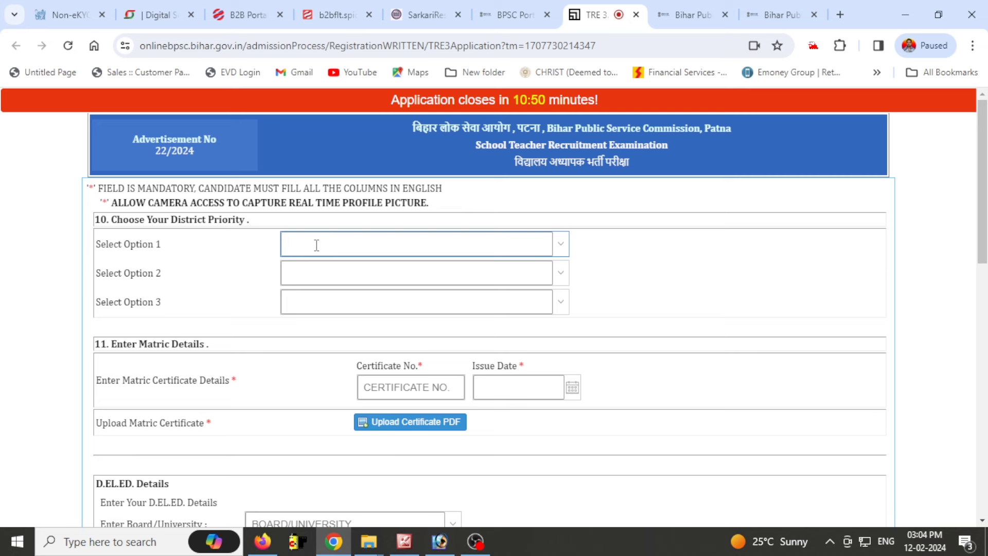
pyautogui.write('GOPALGANJ')
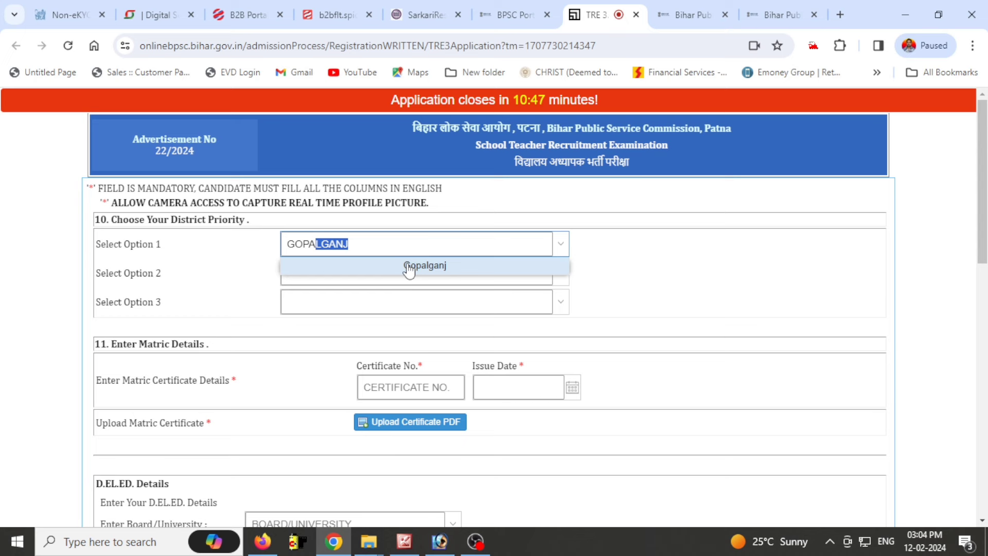
pyautogui.click(409, 268)
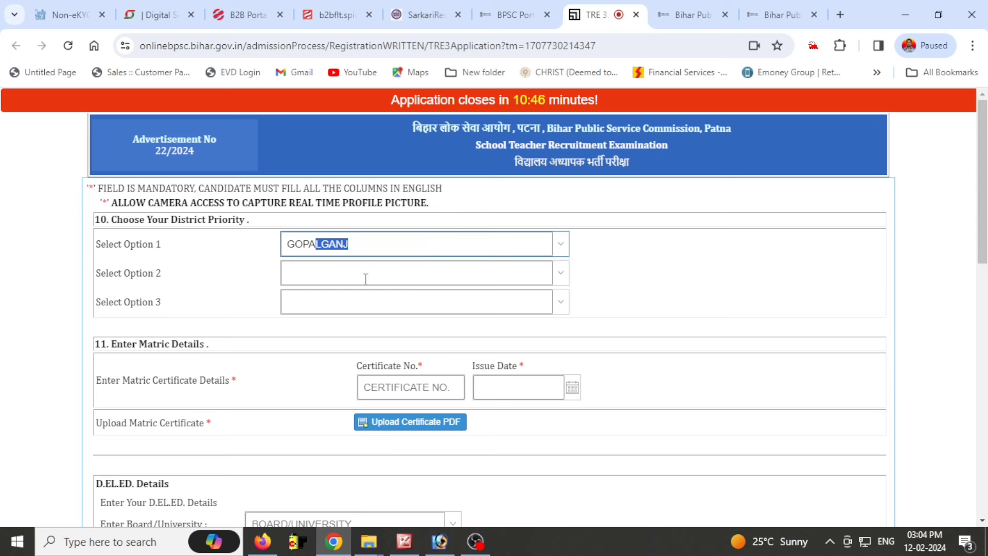
# - Pick Siwan as the second district preference and Patna as the third
pyautogui.click(339, 275)
pyautogui.write('s')
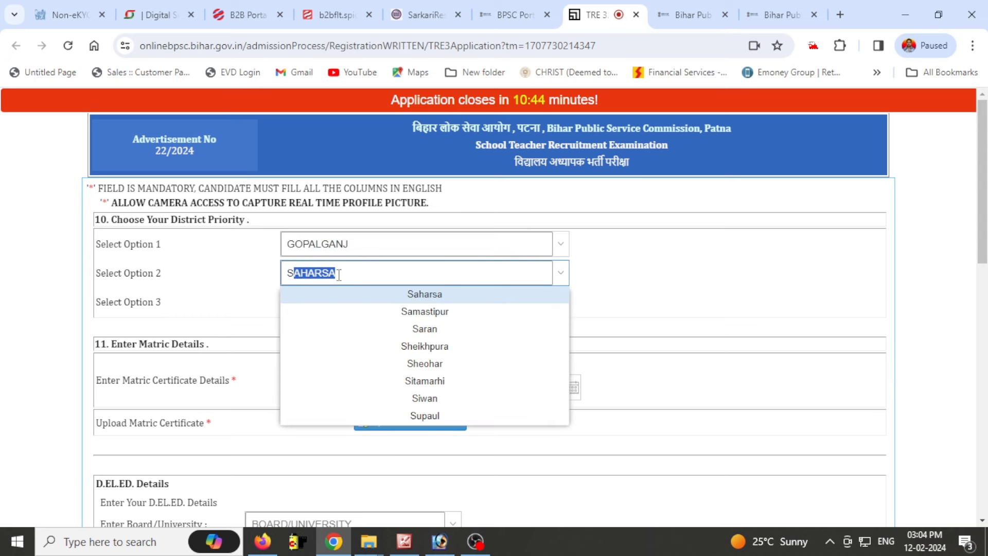
pyautogui.write('w')
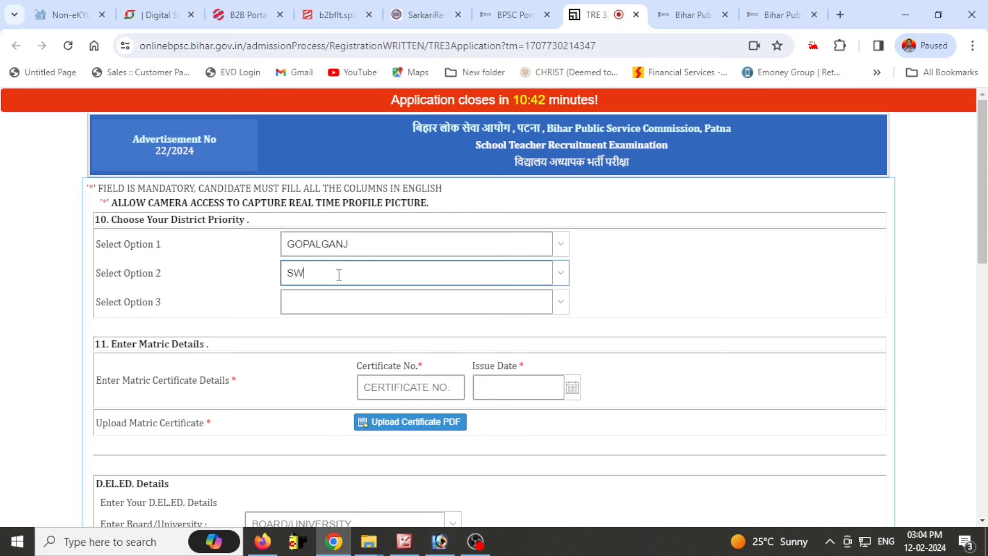
pyautogui.press('BackSpace')
pyautogui.write('iw')
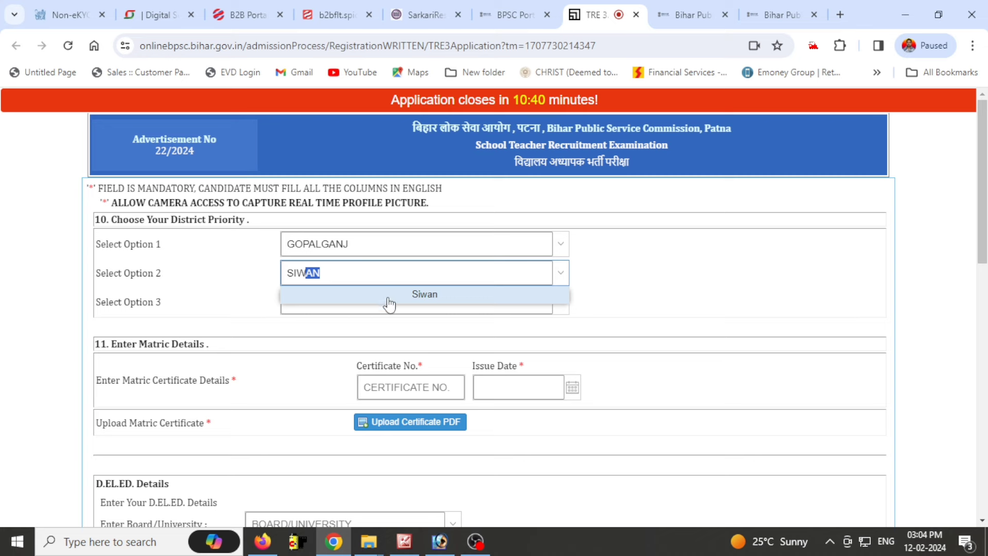
pyautogui.click(388, 297)
pyautogui.click(326, 303)
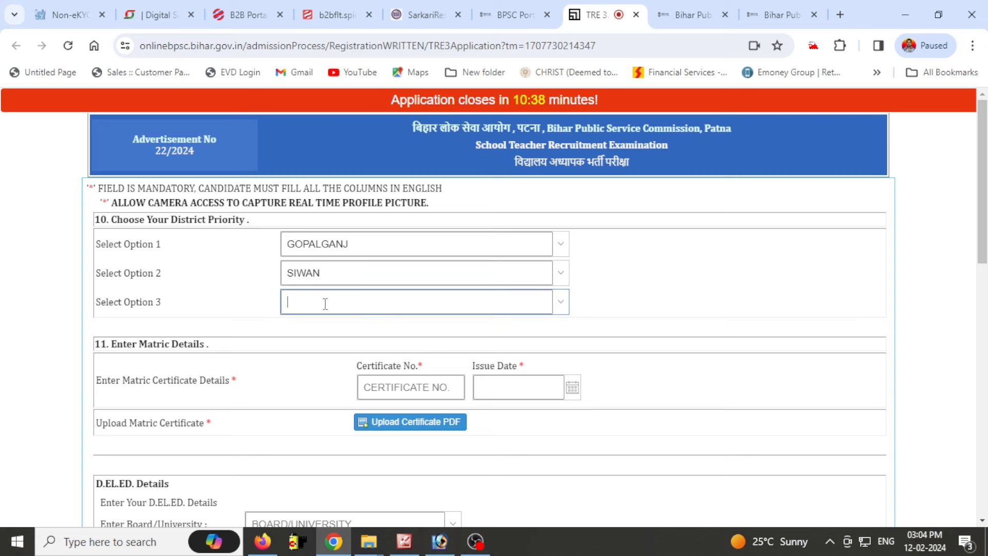
pyautogui.write('pat')
pyautogui.click(432, 326)
pyautogui.scroll(-1, 276, 381)
pyautogui.click(408, 317)
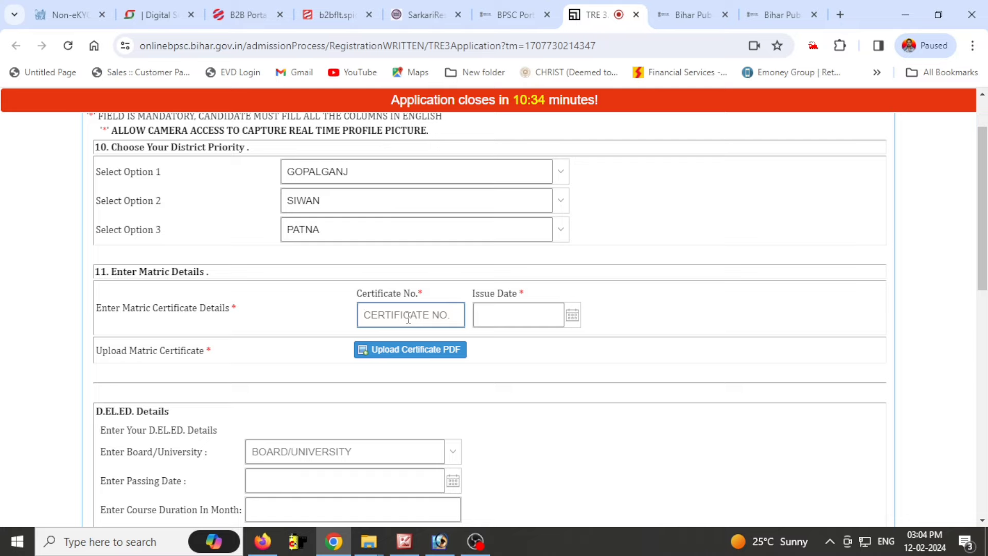
pyautogui.scroll(-2, 408, 317)
# - Choose OTHER as the D.EL.ED. board/university
pyautogui.click(302, 315)
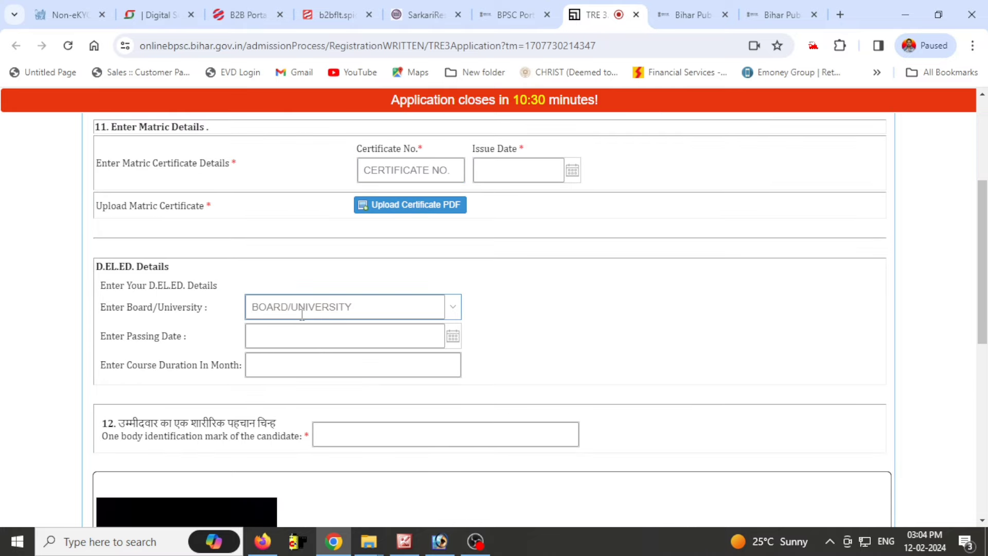
pyautogui.click(453, 308)
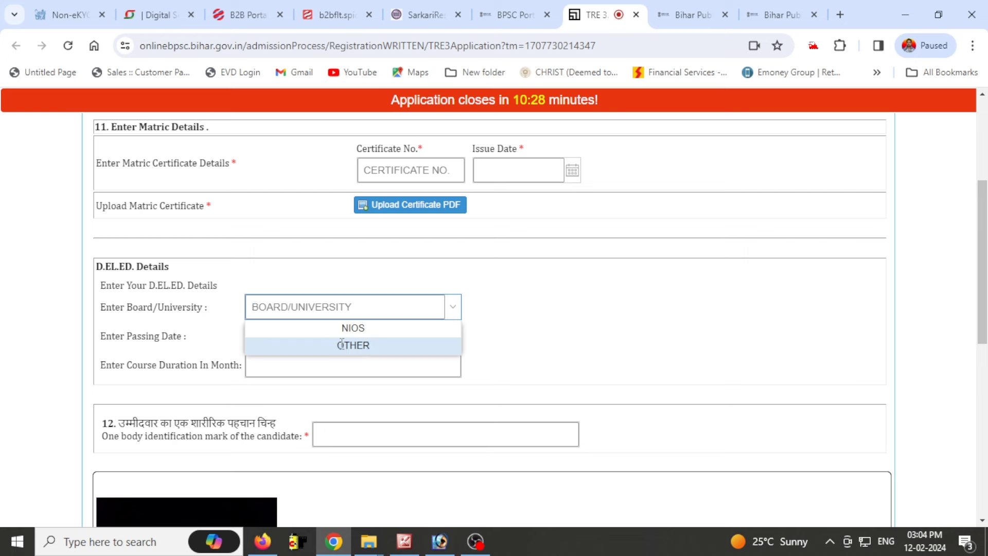
pyautogui.click(281, 344)
# - Set the D.EL.ED. passing date to 2 November 2021 in the calendar
pyautogui.click(278, 340)
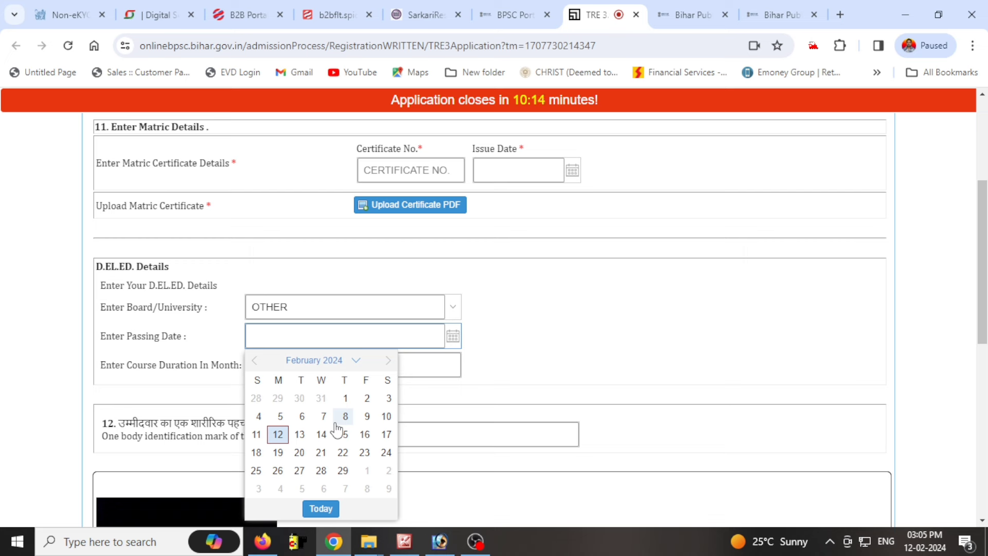
pyautogui.click(332, 361)
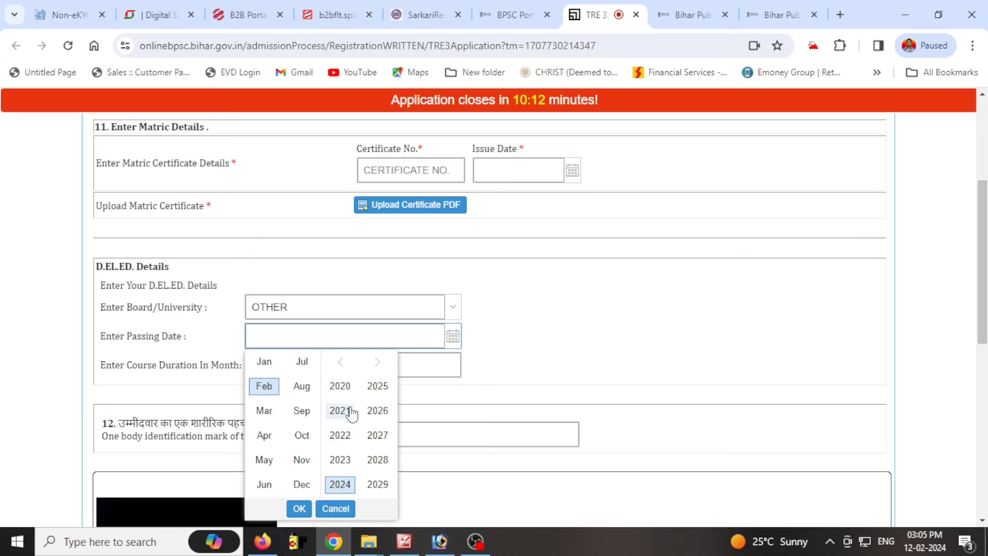
pyautogui.click(350, 412)
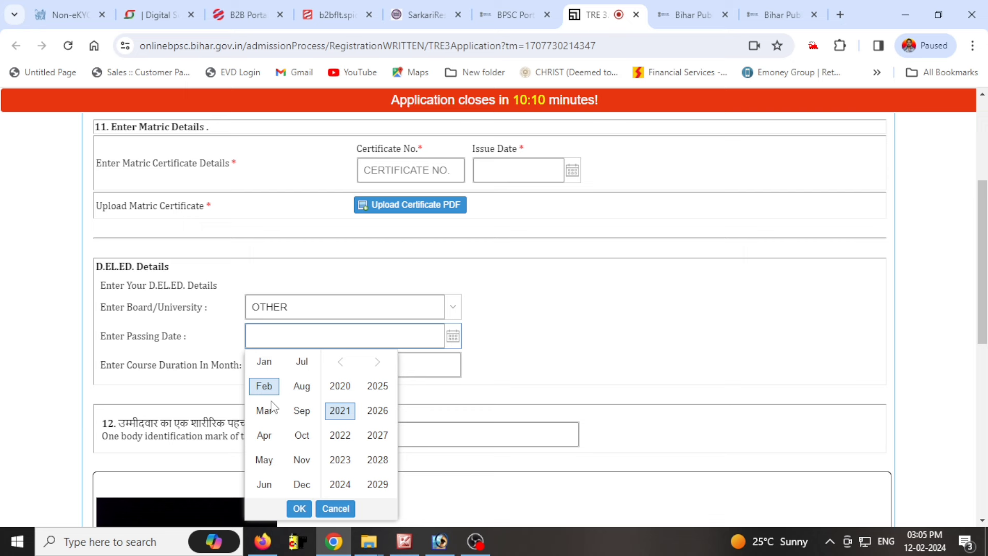
pyautogui.click(301, 461)
pyautogui.click(299, 509)
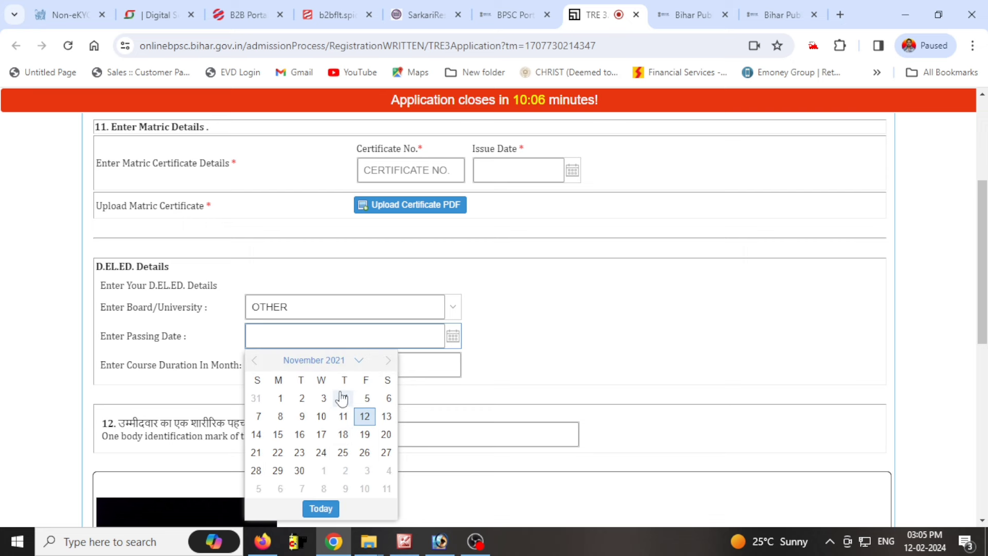
pyautogui.click(303, 402)
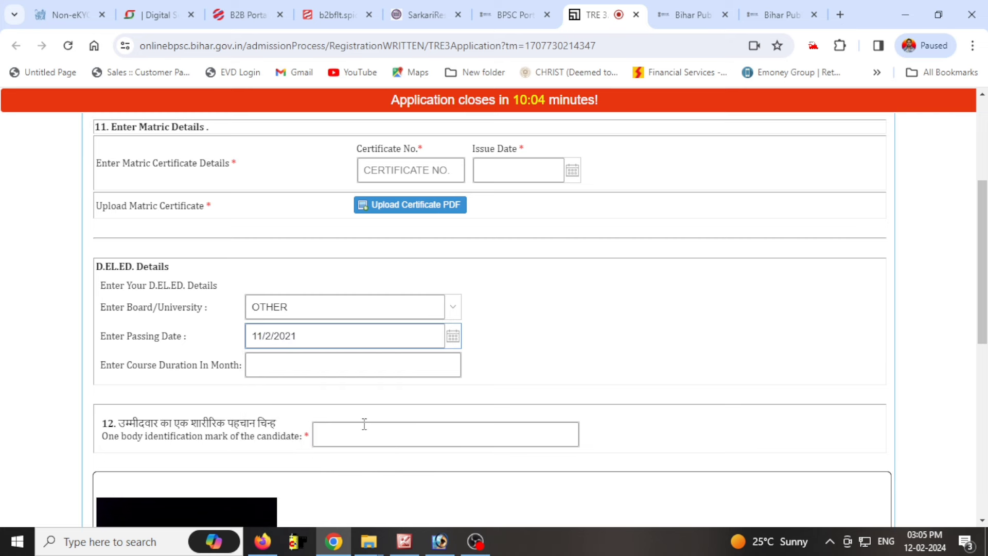
pyautogui.click(293, 367)
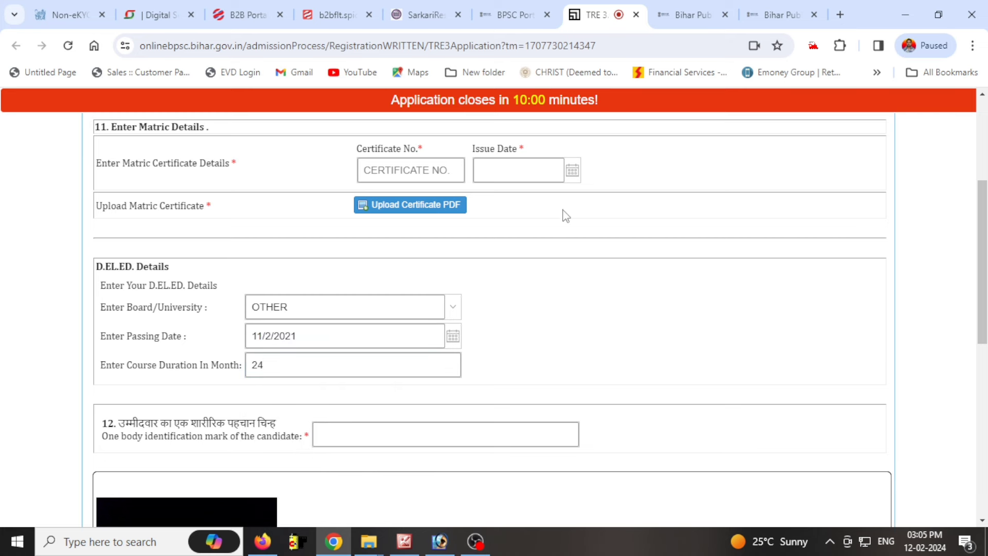
pyautogui.scroll(1, 514, 231)
# - Enter the matric certificate number
pyautogui.click(508, 249)
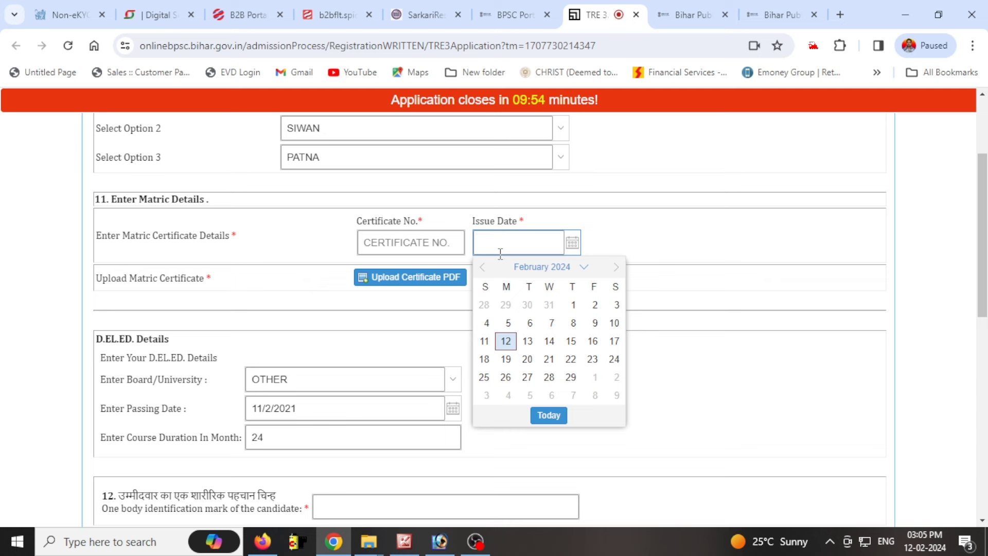
pyautogui.click(420, 239)
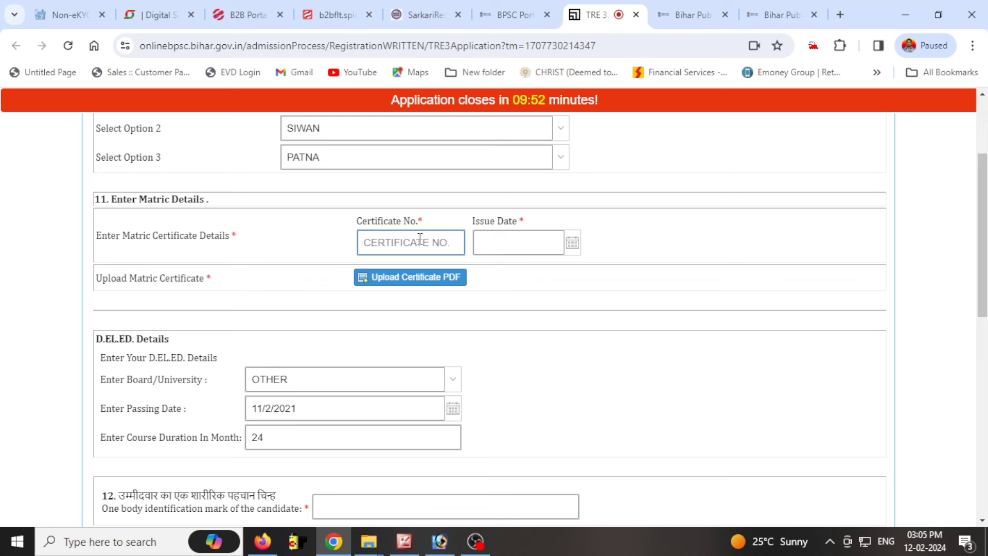
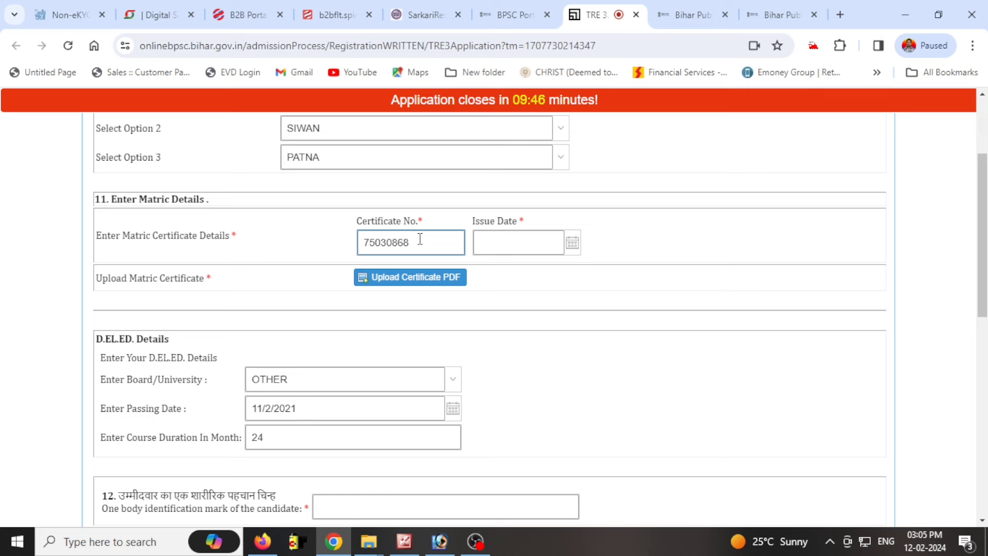
# - Set the matric issue date to 8 June 2012 via the month/year picker
pyautogui.click(571, 244)
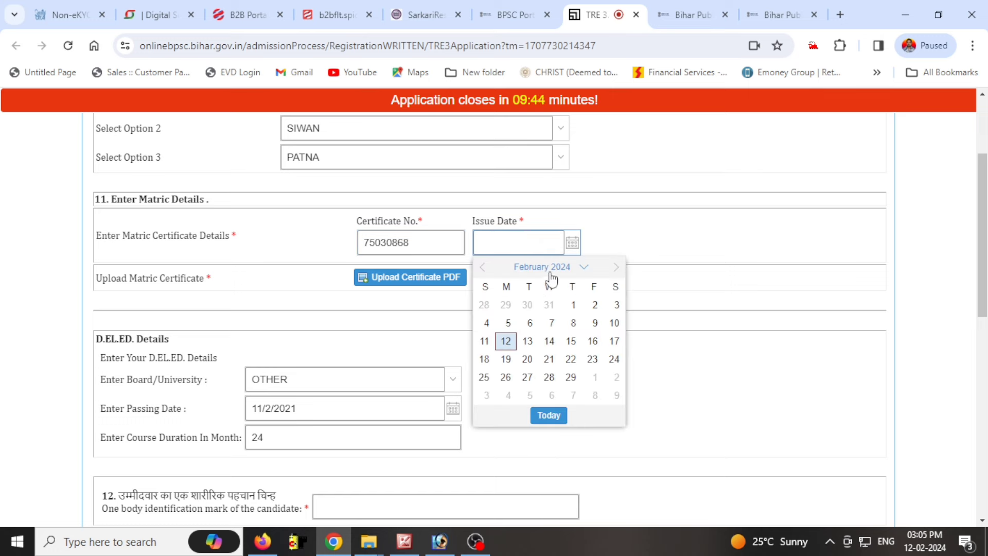
pyautogui.click(550, 273)
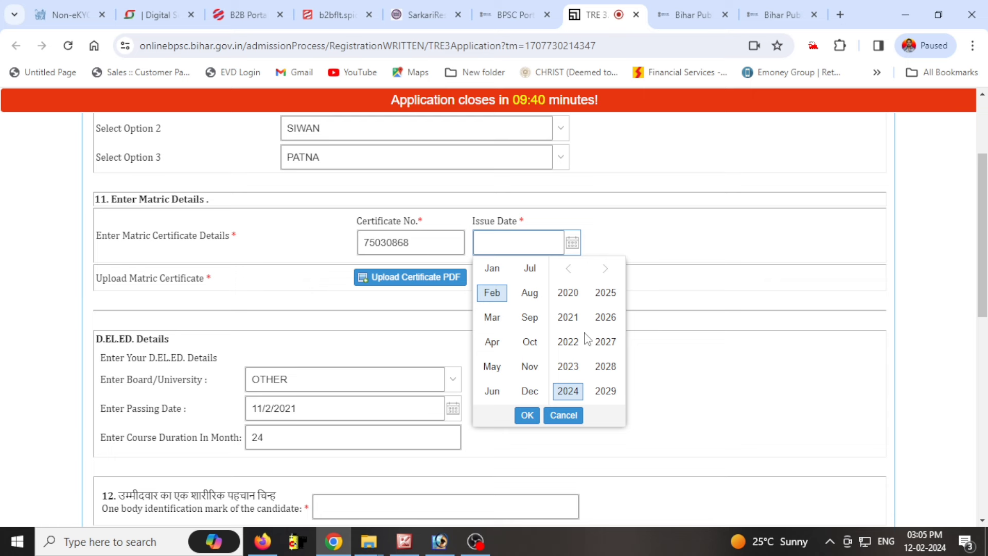
pyautogui.click(569, 269)
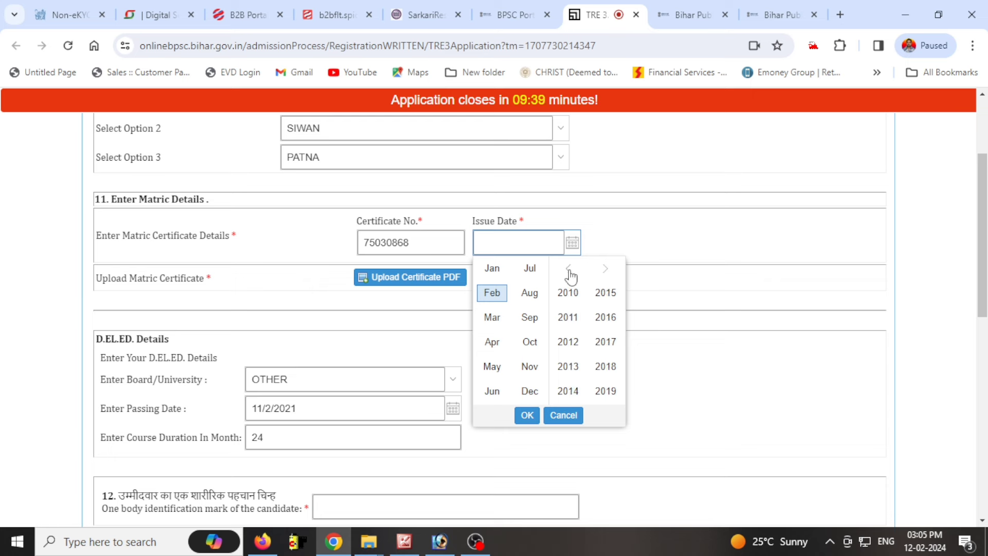
pyautogui.click(570, 343)
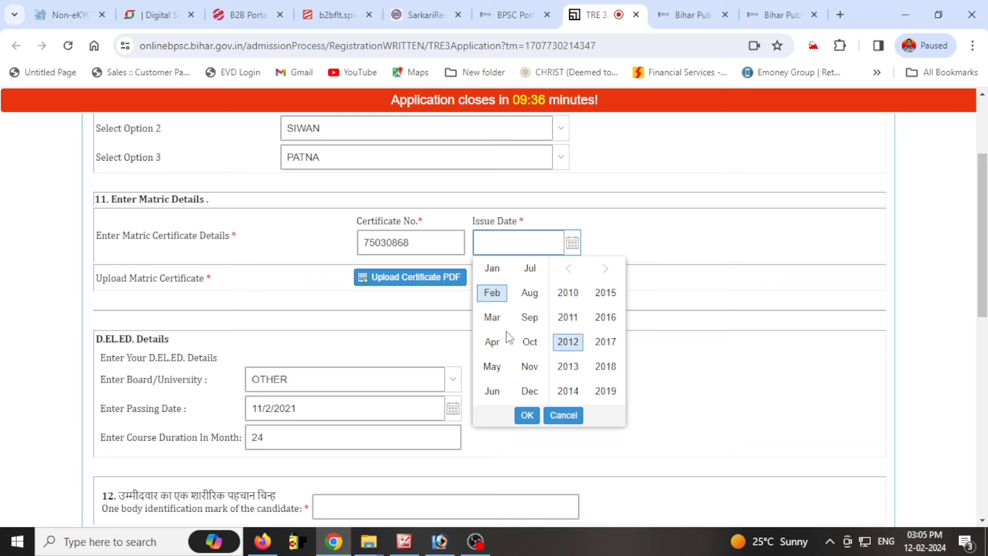
pyautogui.click(493, 391)
pyautogui.click(526, 415)
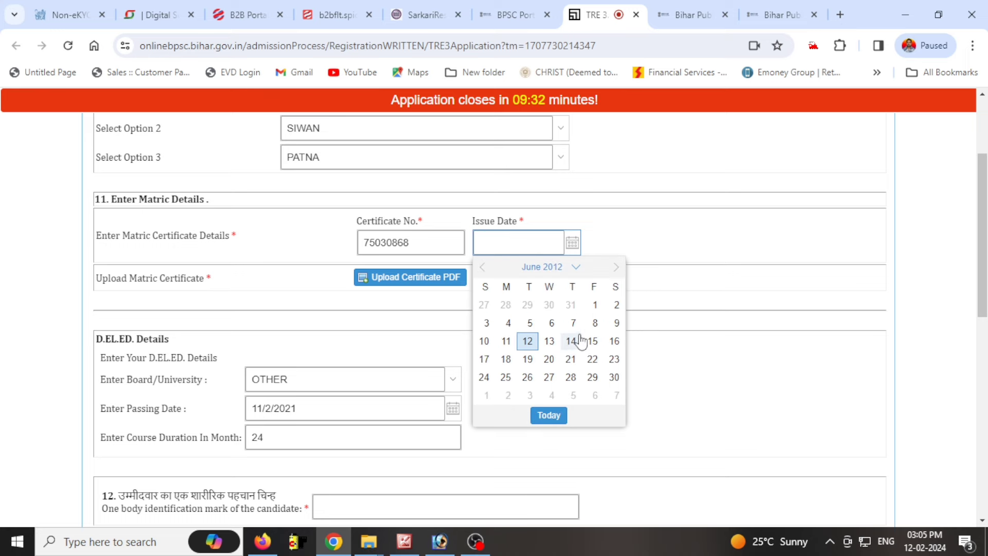
pyautogui.click(596, 324)
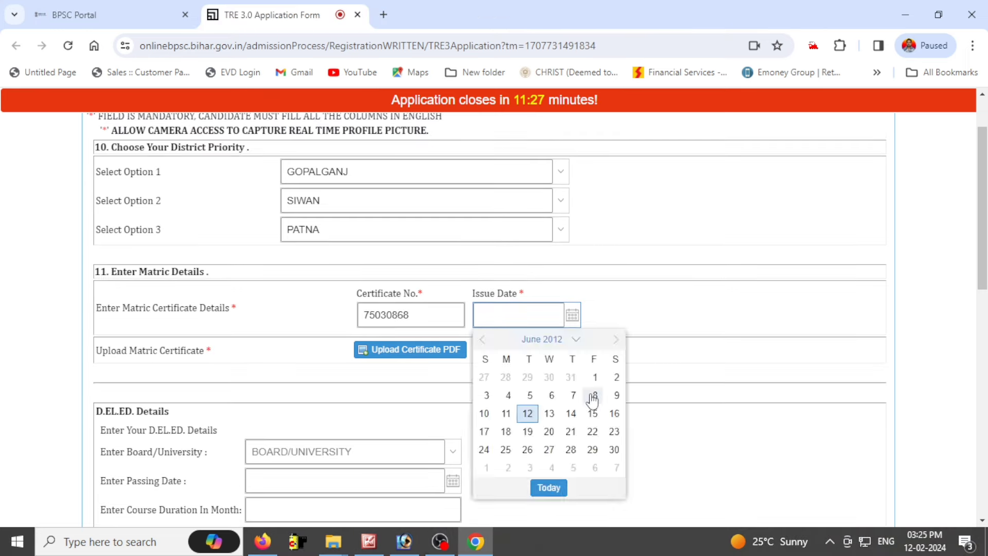
pyautogui.click(591, 397)
# - Refill the D.EL.ED. board as OTHER and passing date as 2 November 2021
pyautogui.scroll(-3, 420, 350)
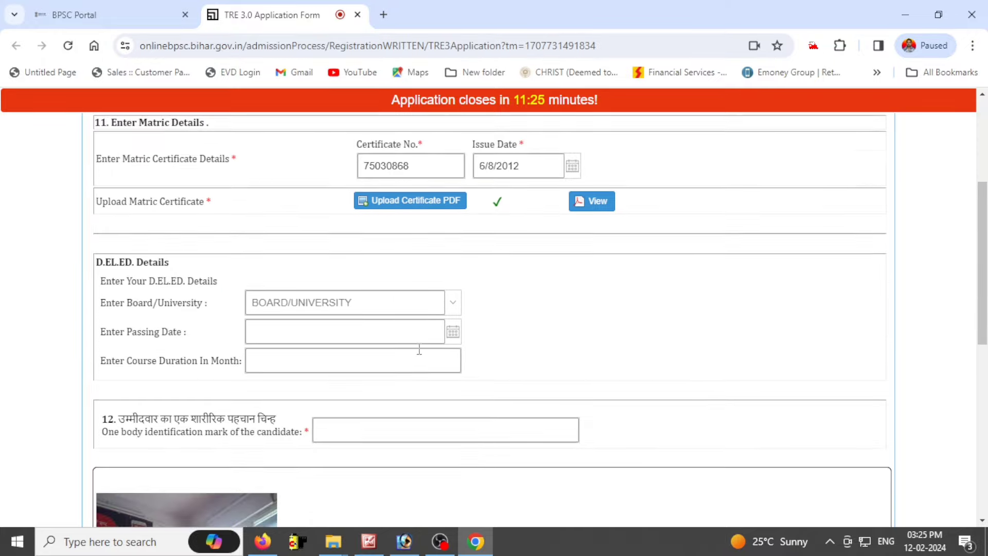
pyautogui.scroll(-1, 419, 350)
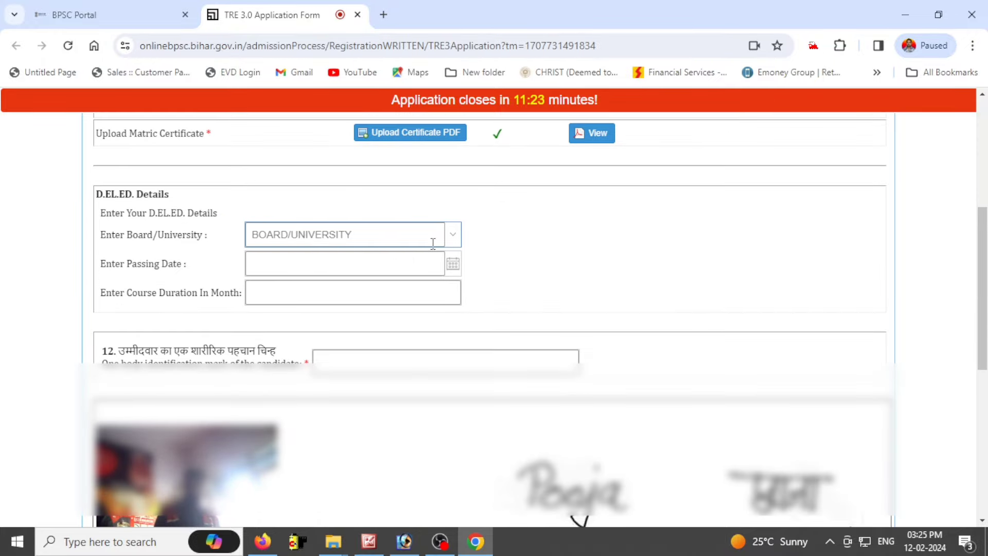
pyautogui.click(452, 235)
pyautogui.click(361, 271)
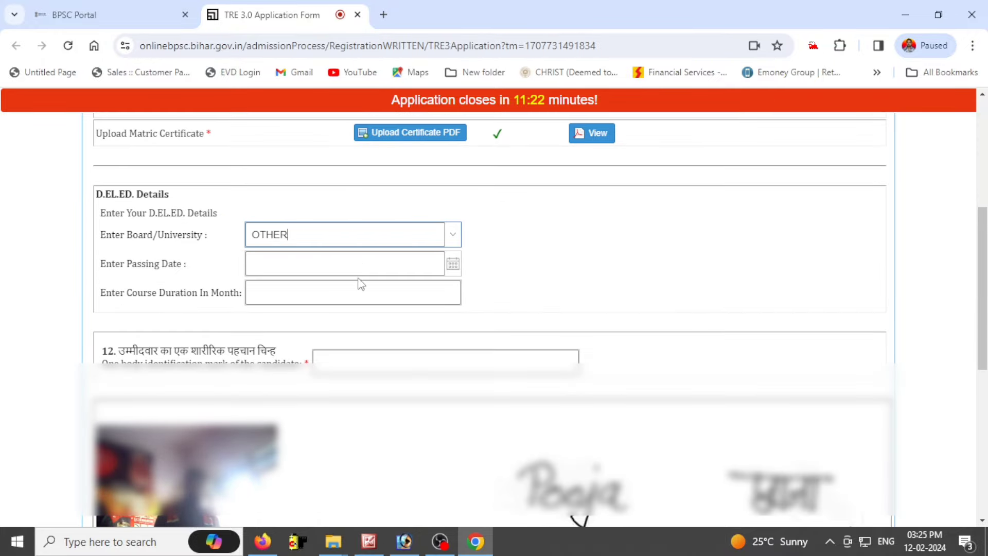
pyautogui.click(325, 271)
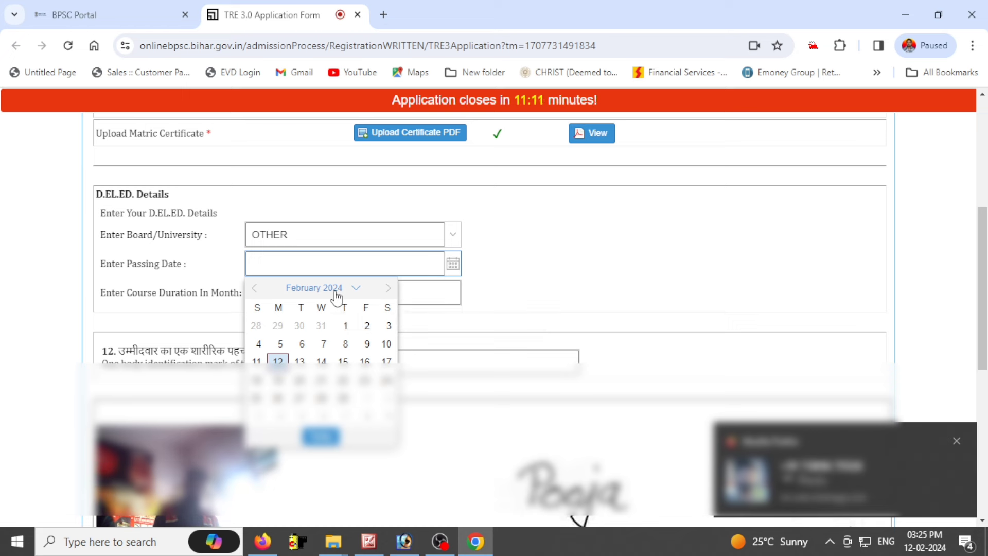
pyautogui.click(337, 298)
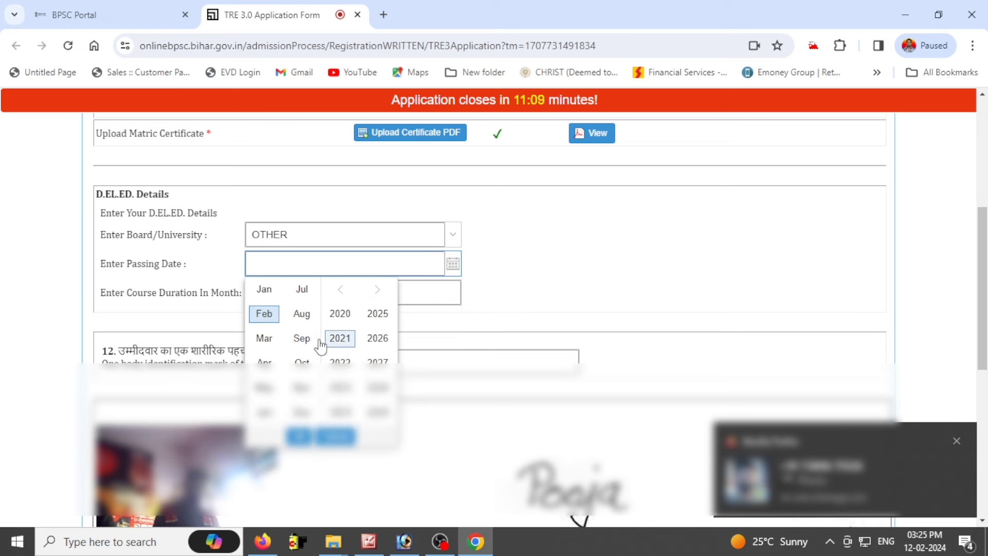
pyautogui.click(340, 338)
pyautogui.click(302, 388)
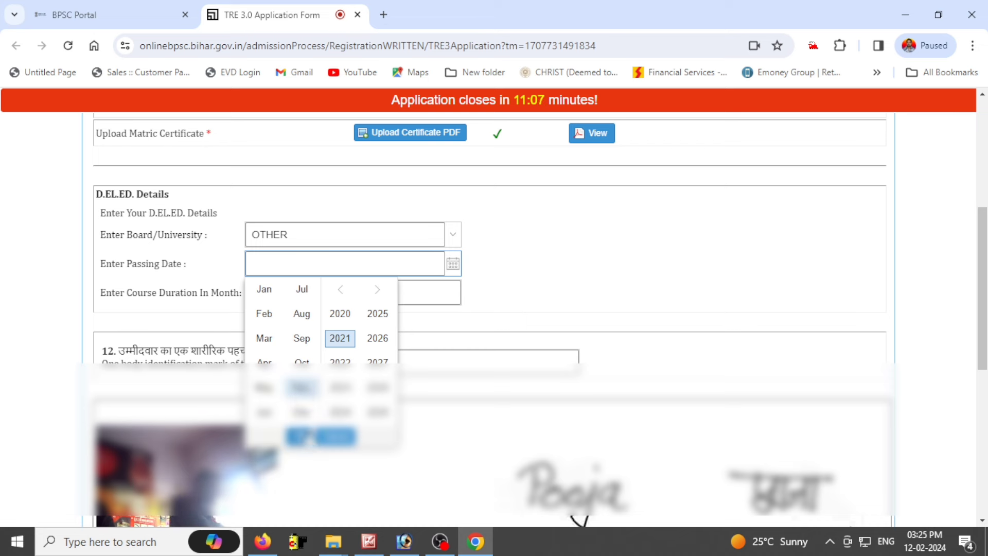
pyautogui.click(317, 437)
pyautogui.click(302, 325)
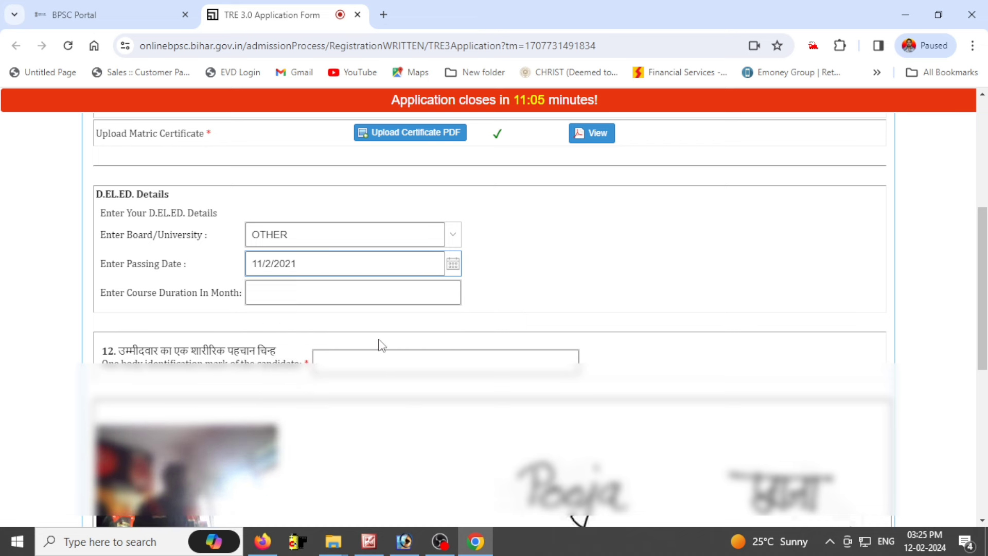
# - Enter course duration 24 months and identification mark 'A CUT MARK ON HEAD'
pyautogui.click(312, 298)
pyautogui.write('24')
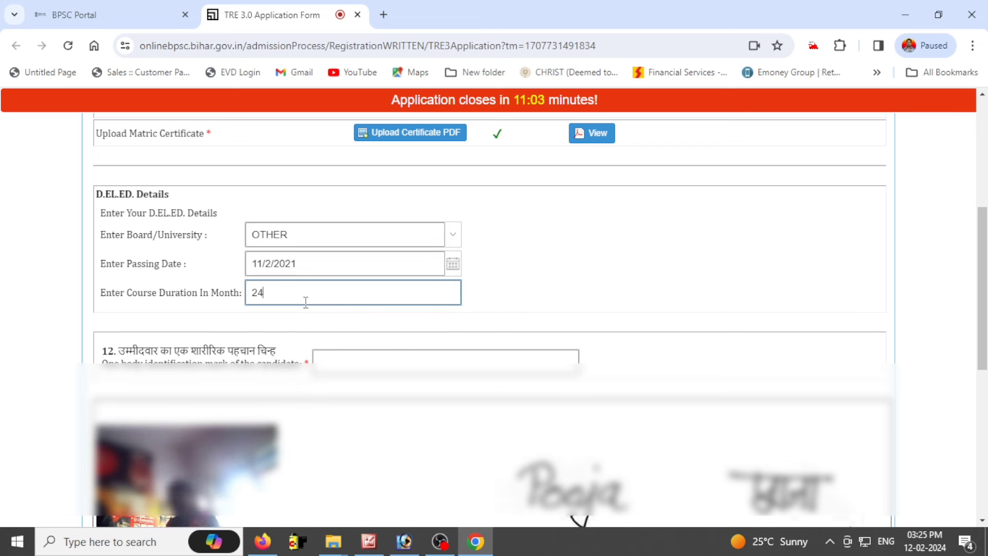
pyautogui.click(371, 359)
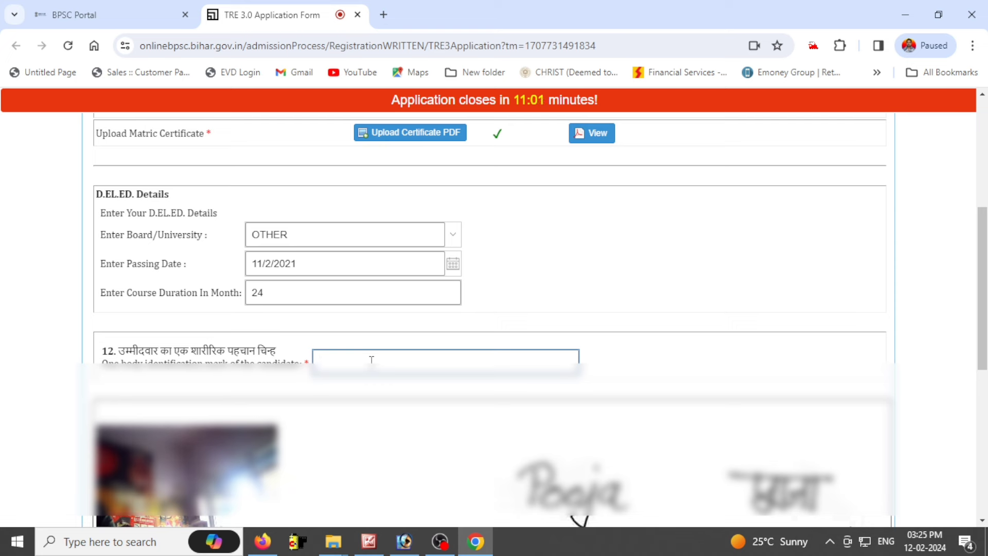
pyautogui.write('A CU')
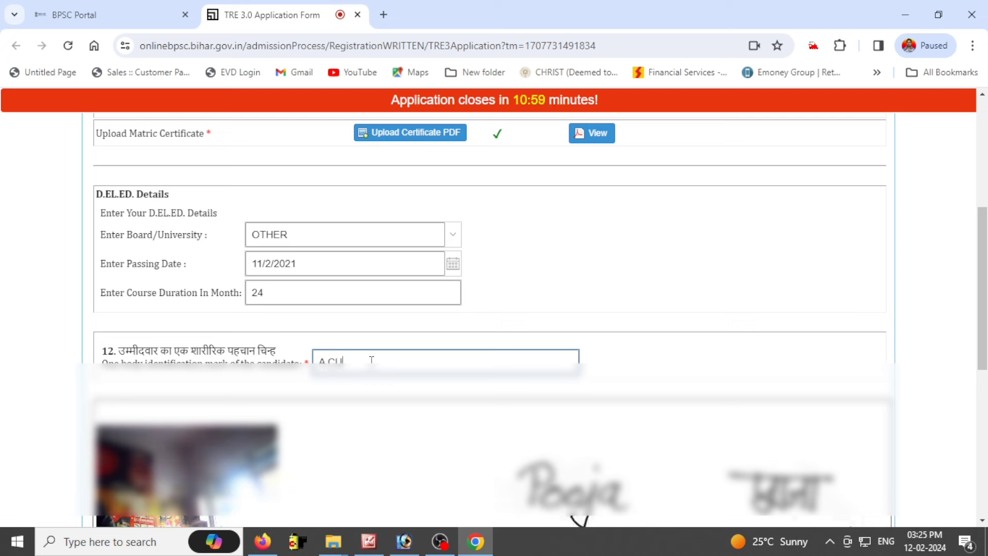
pyautogui.write('T MARK ON')
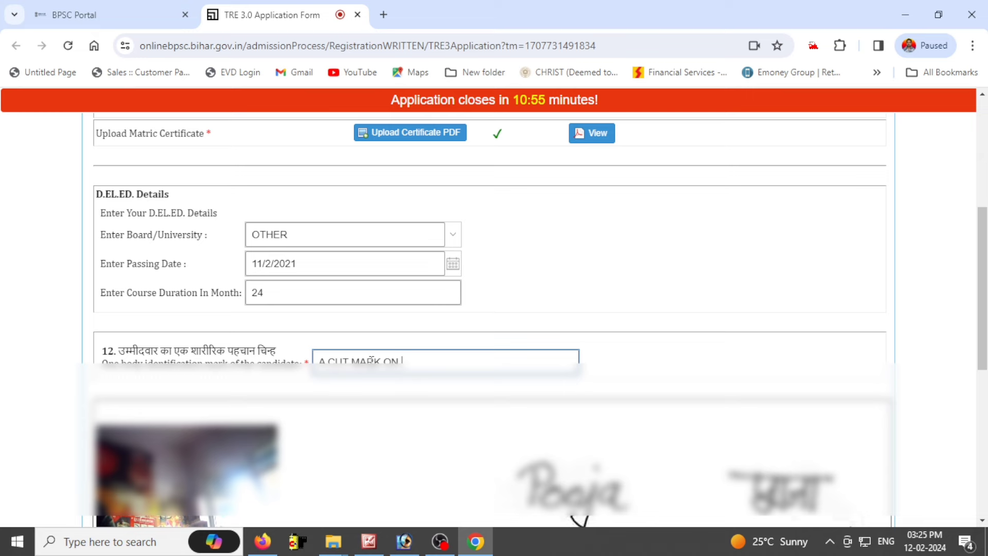
pyautogui.write(' HEAD')
# - Dismiss the notice covering the photo section
pyautogui.scroll(-3, 434, 401)
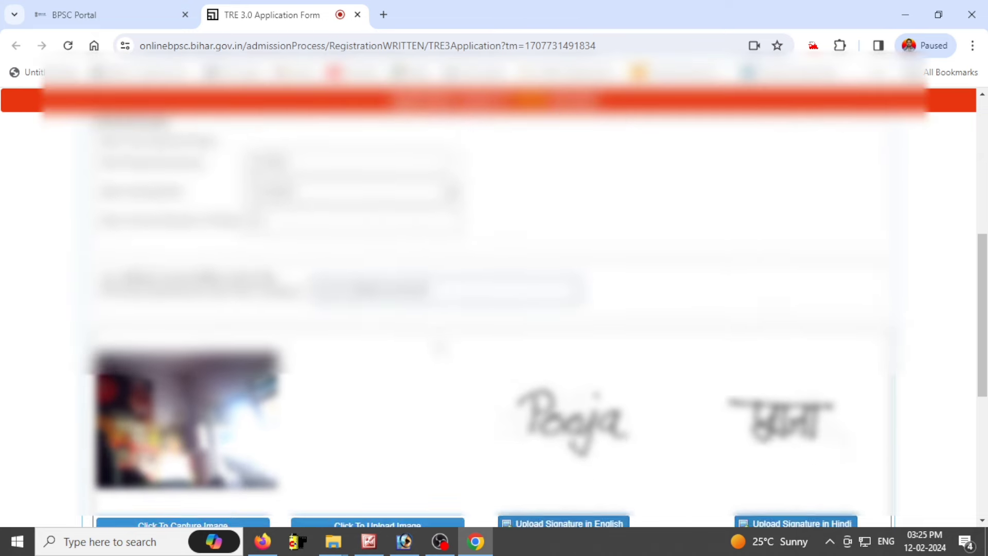
pyautogui.scroll(-3, 434, 401)
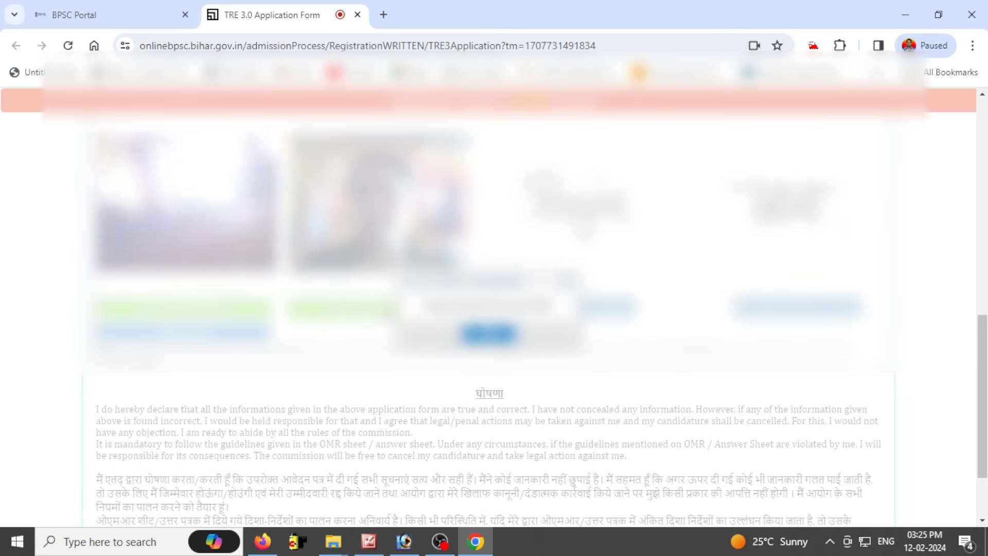
pyautogui.click(497, 335)
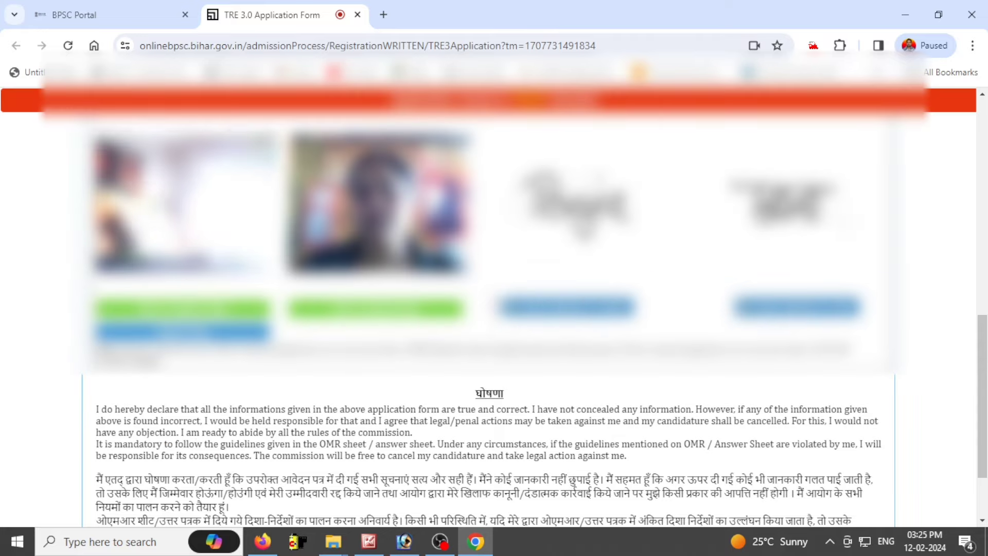
pyautogui.scroll(8, 488, 319)
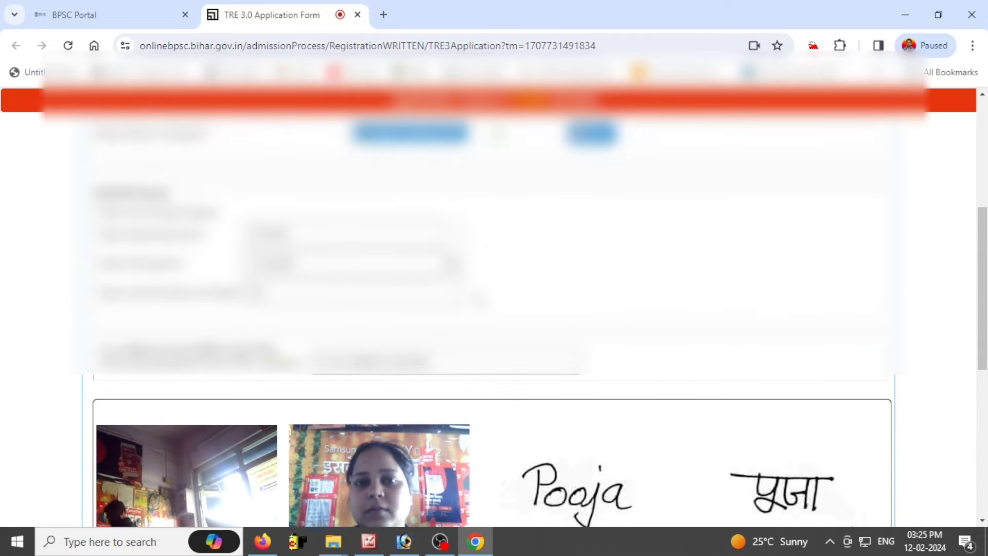
pyautogui.scroll(-15, 488, 319)
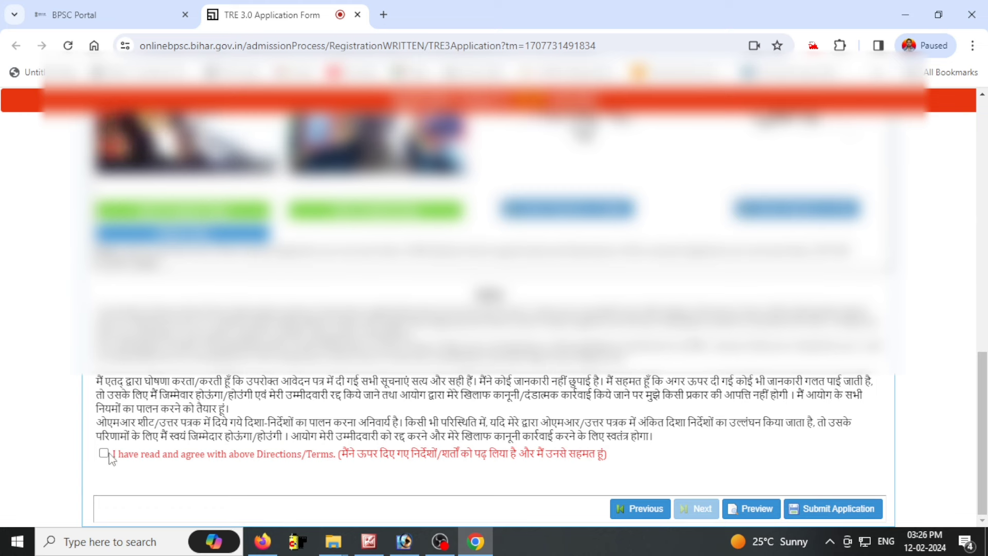
# - Agree to the declaration terms and submit the application, answering the prompt
pyautogui.click(104, 453)
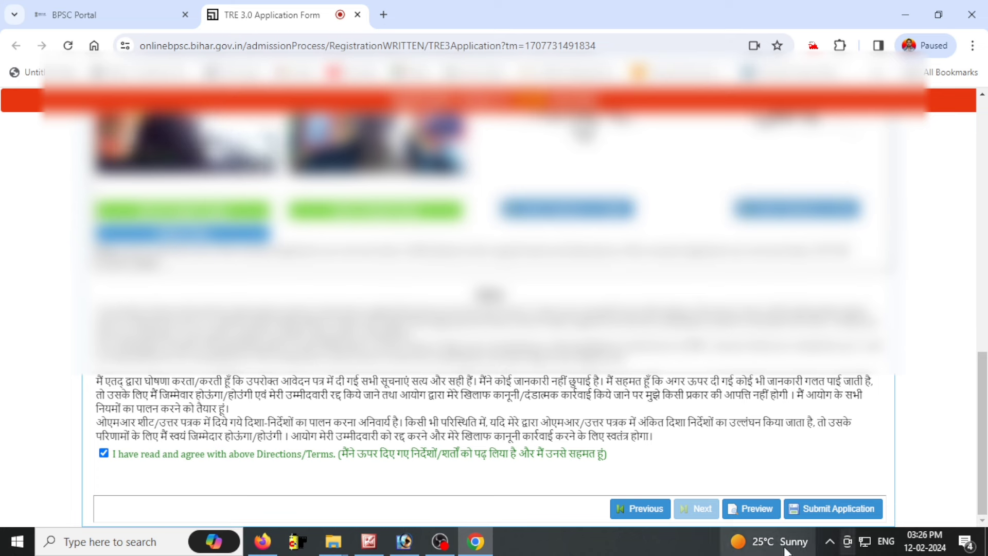
pyautogui.click(819, 509)
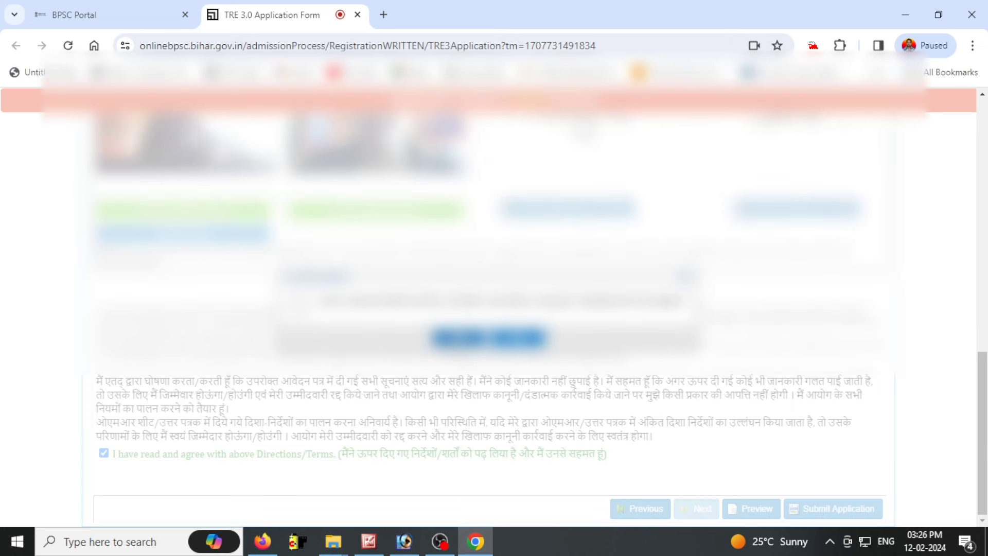
pyautogui.click(515, 338)
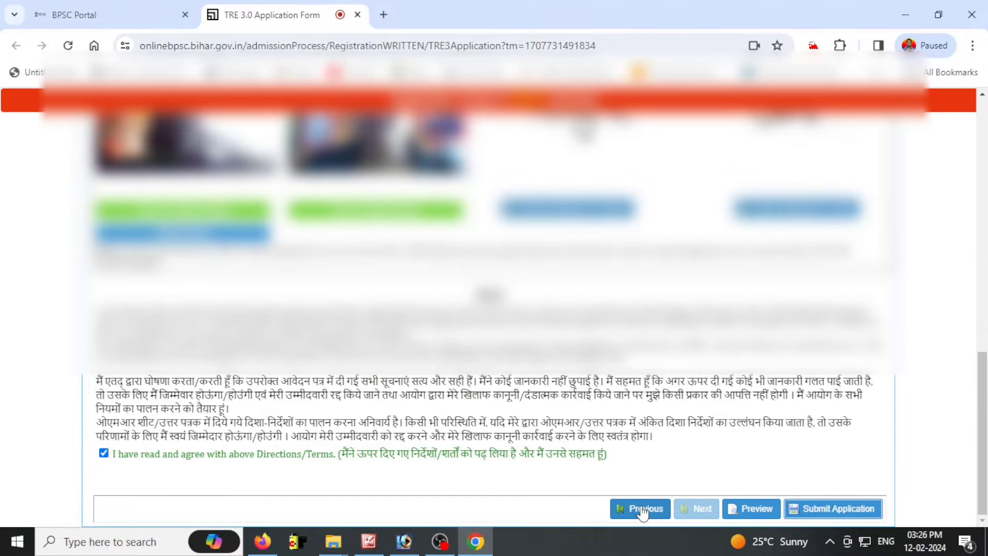
# - Go back a page and review the qualification detail tables
pyautogui.click(638, 510)
pyautogui.scroll(-8, 362, 387)
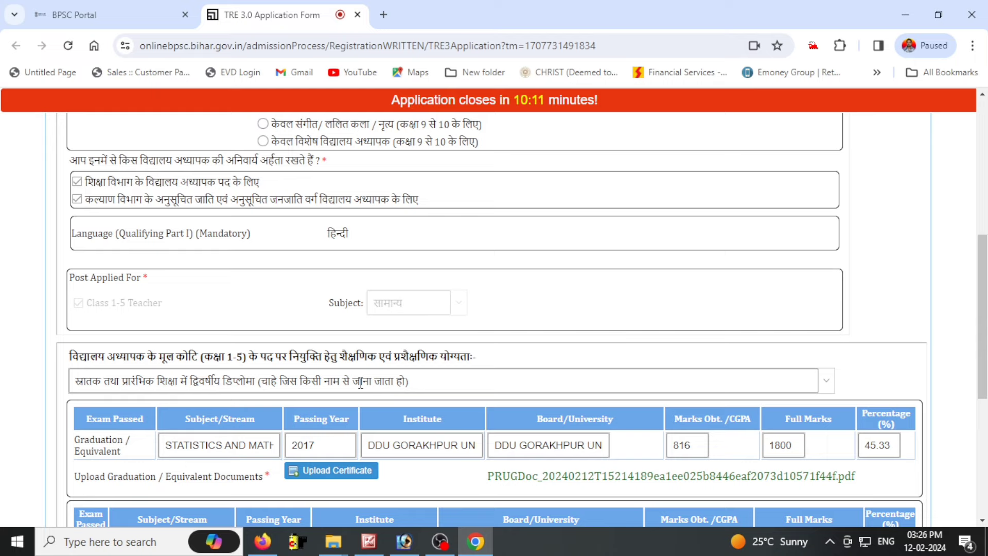
pyautogui.scroll(-1, 379, 356)
pyautogui.scroll(-2, 379, 357)
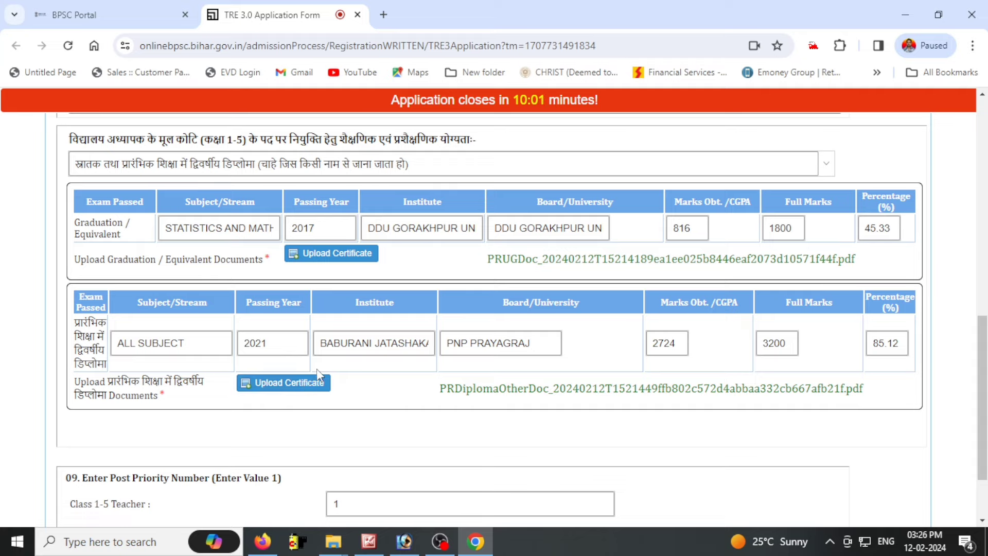
pyautogui.scroll(2, 317, 376)
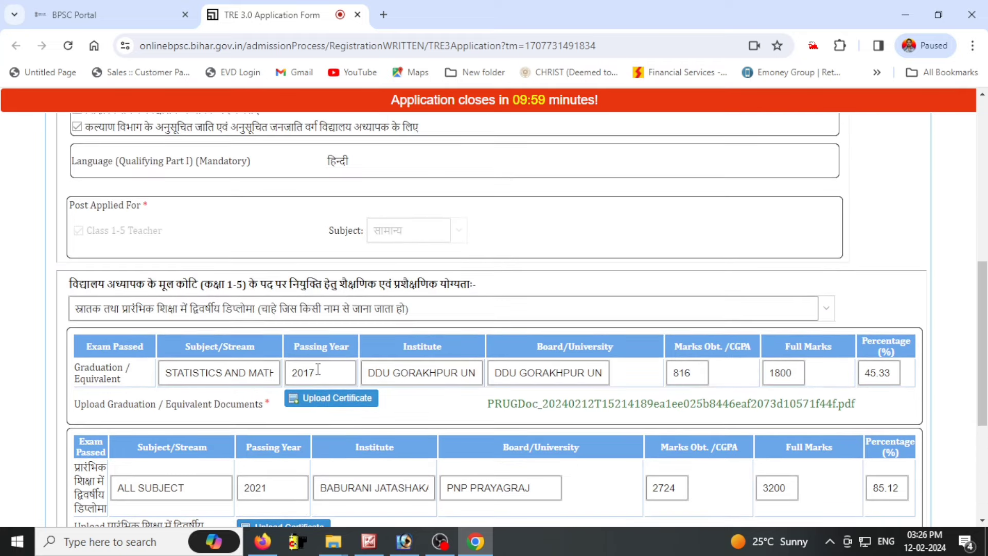
pyautogui.scroll(-1, 319, 373)
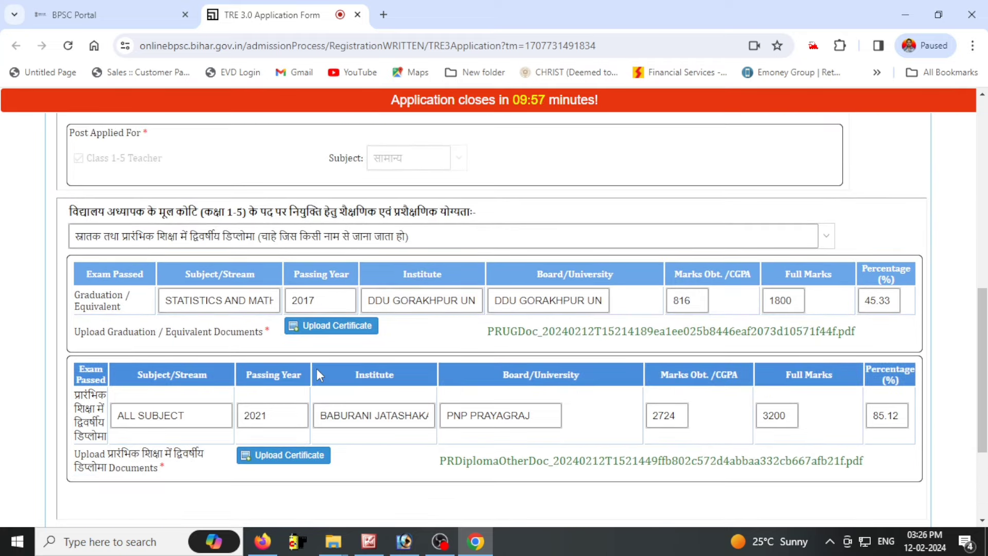
pyautogui.scroll(-1, 317, 368)
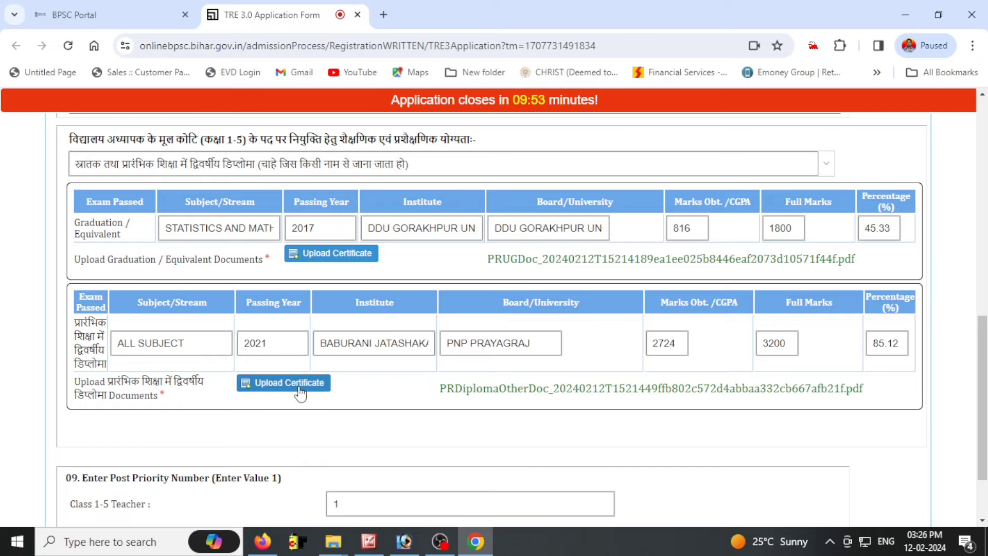
pyautogui.scroll(-2, 309, 381)
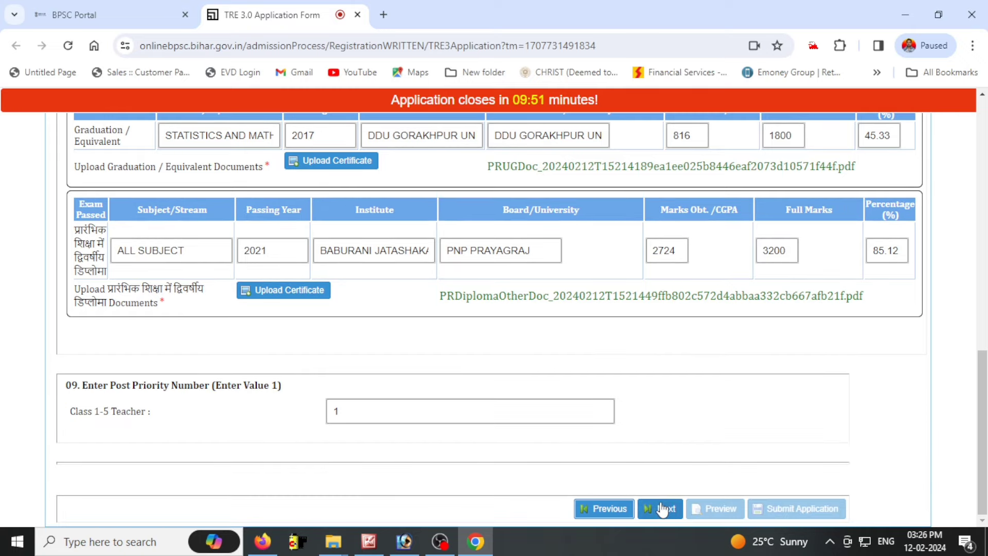
# - Return to the declaration page and confirm submission with Yes
pyautogui.click(662, 510)
pyautogui.scroll(-2, 589, 357)
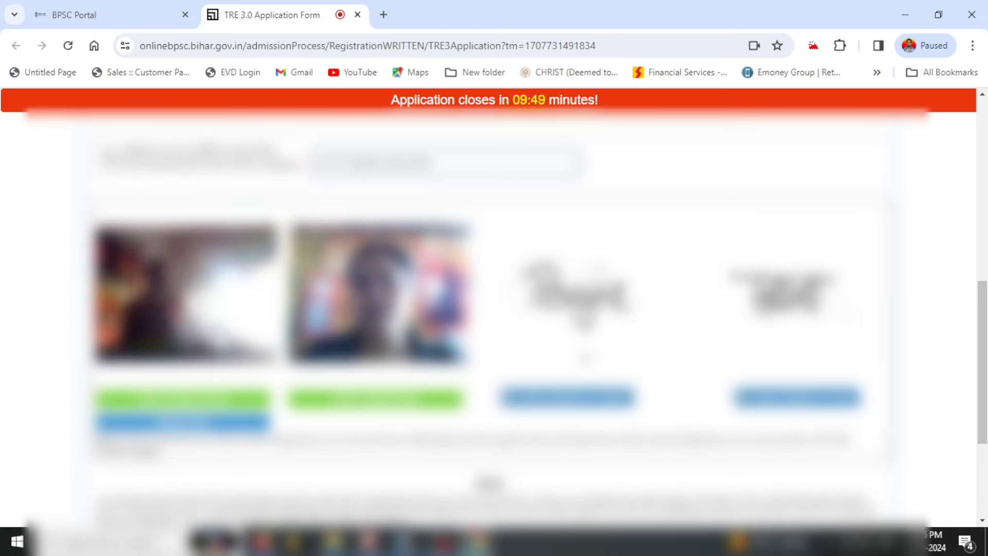
pyautogui.scroll(3, 494, 309)
pyautogui.scroll(3, 494, 309)
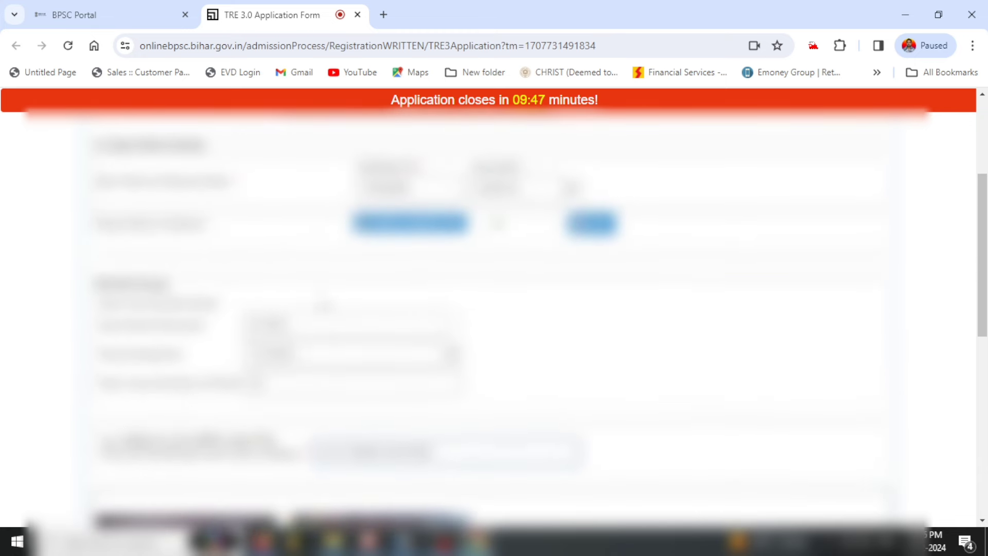
pyautogui.scroll(4, 494, 309)
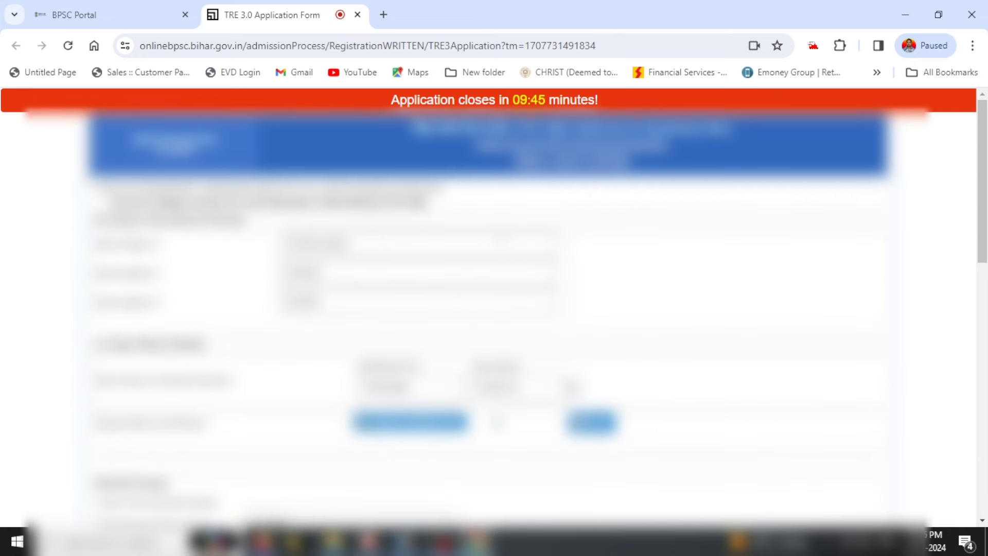
pyautogui.scroll(-15, 495, 309)
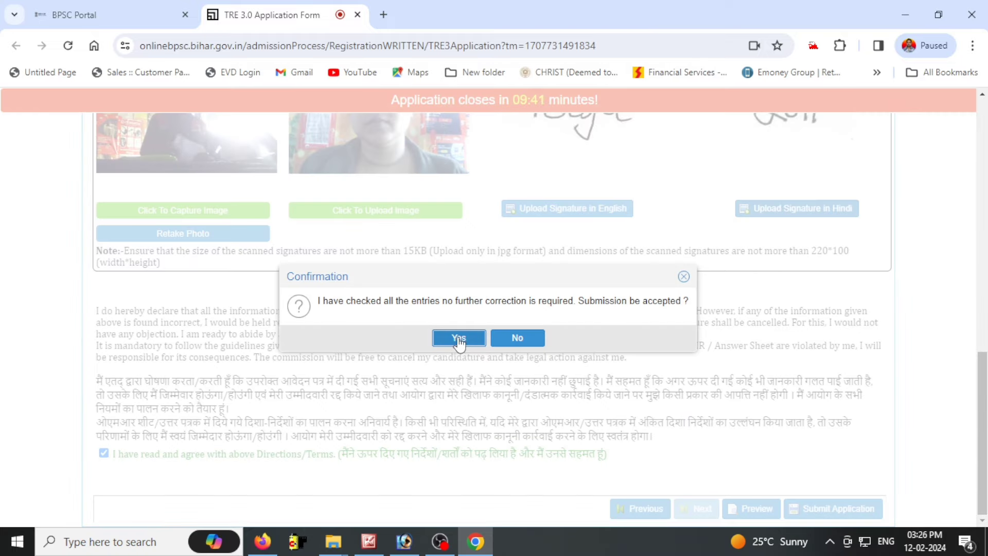
pyautogui.click(456, 337)
# - Return to the portal login and enter the user ID and account password
pyautogui.click(387, 189)
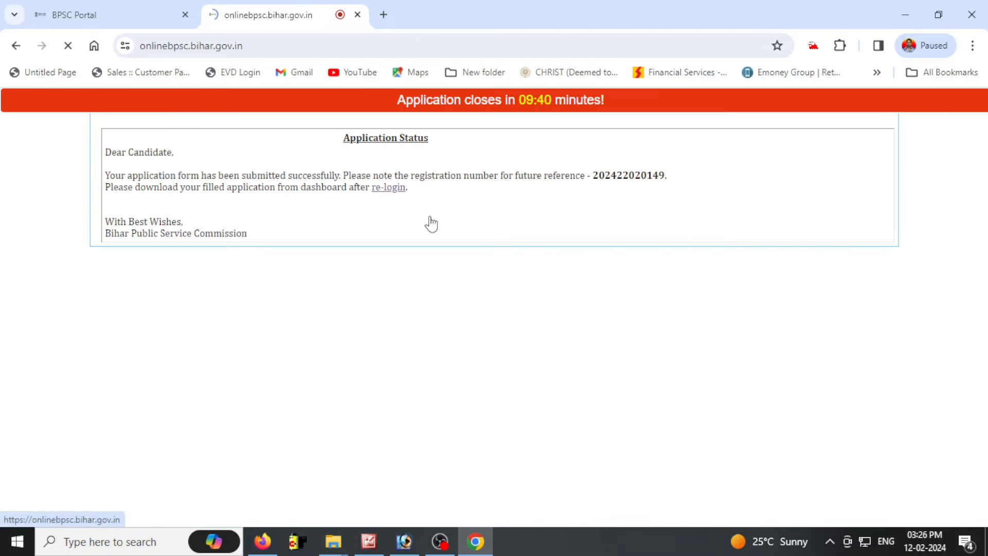
pyautogui.click(593, 362)
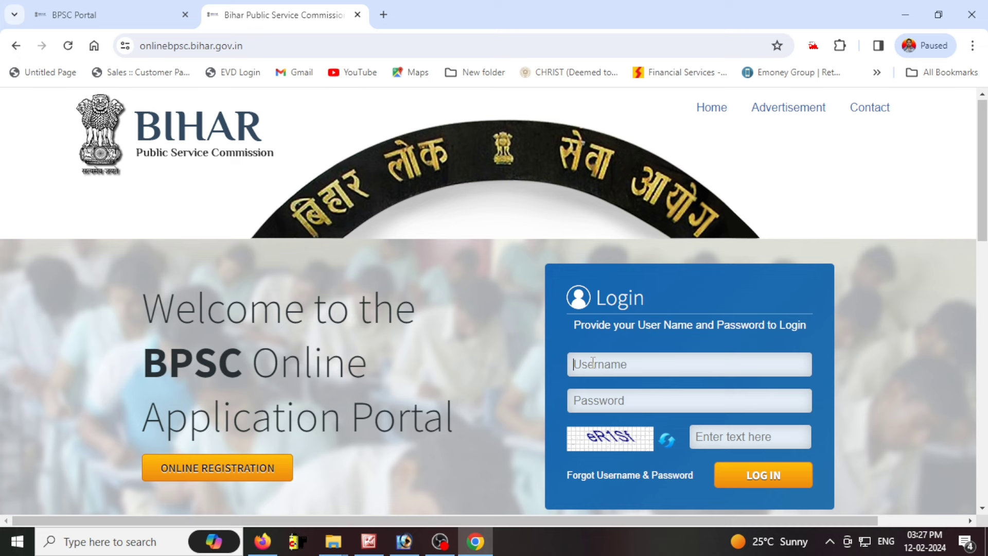
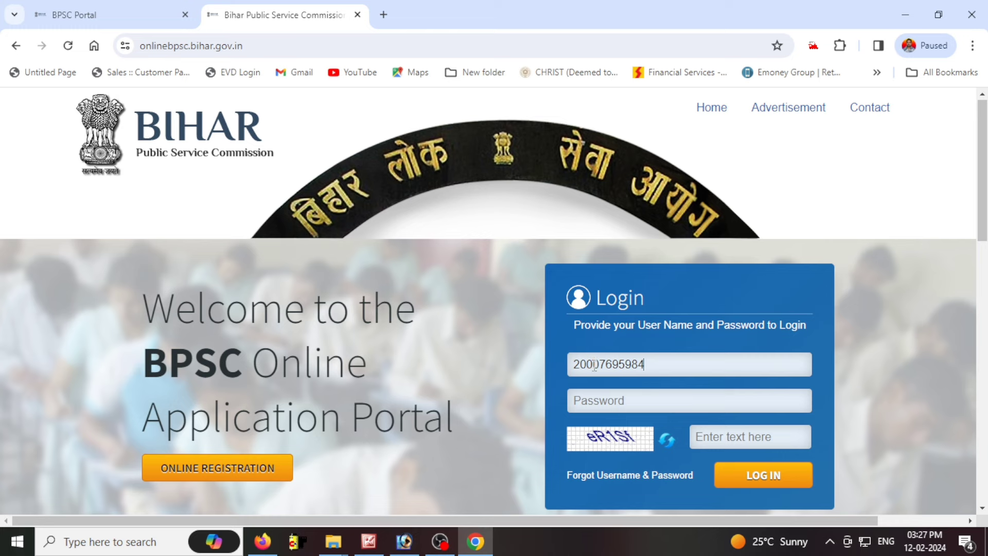
pyautogui.click(621, 399)
pyautogui.write('****')
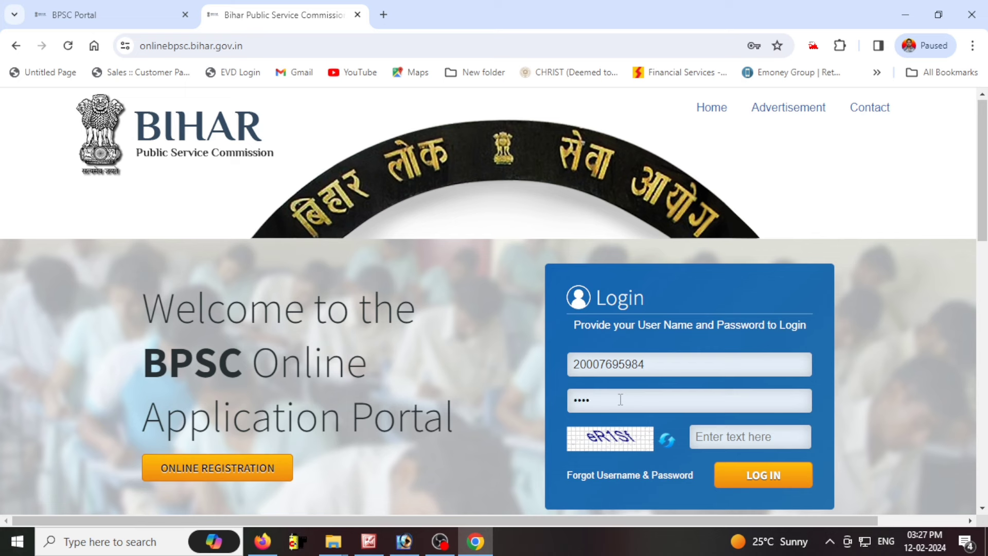